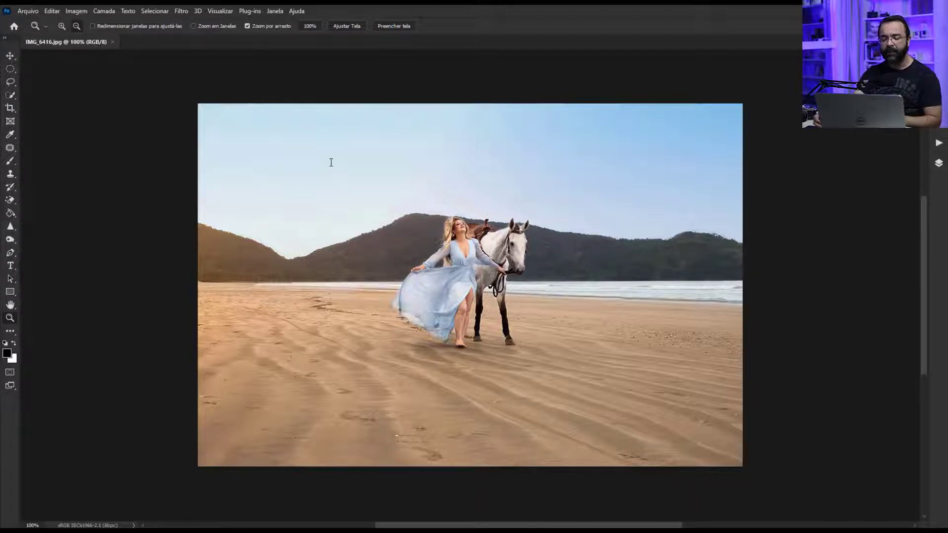
# Start a new document from Arquivo > Novo and begin setting its height to 1080 px.
pyautogui.click(27, 11)
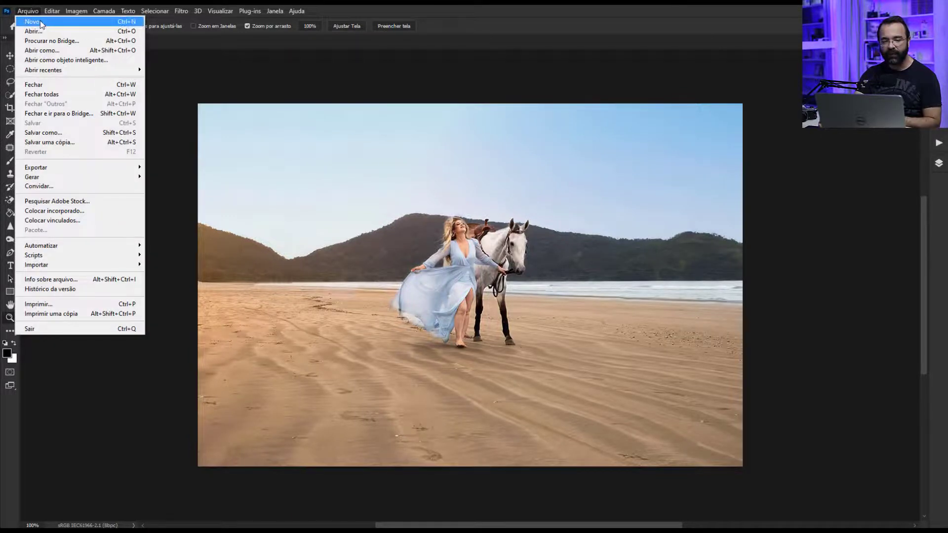
pyautogui.click(40, 20)
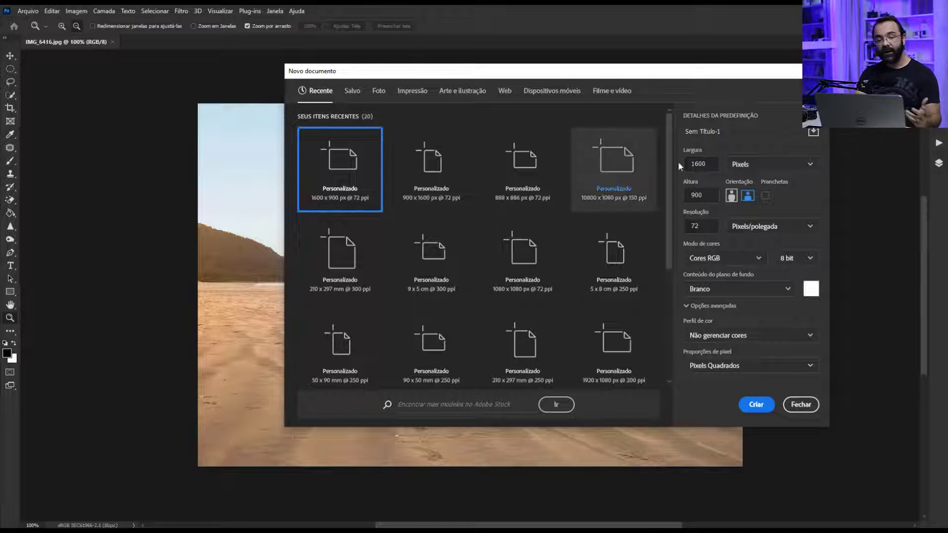
pyautogui.click(700, 195)
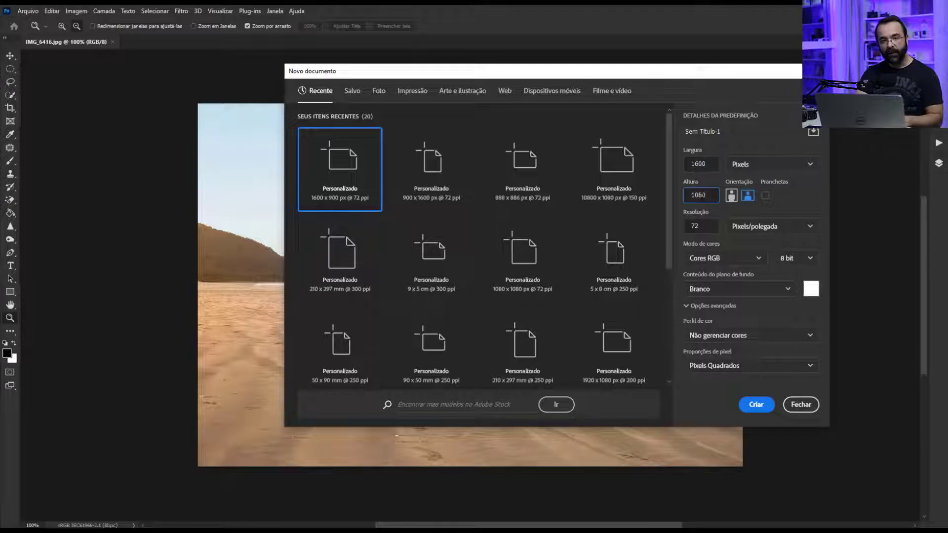
pyautogui.write('0*2')
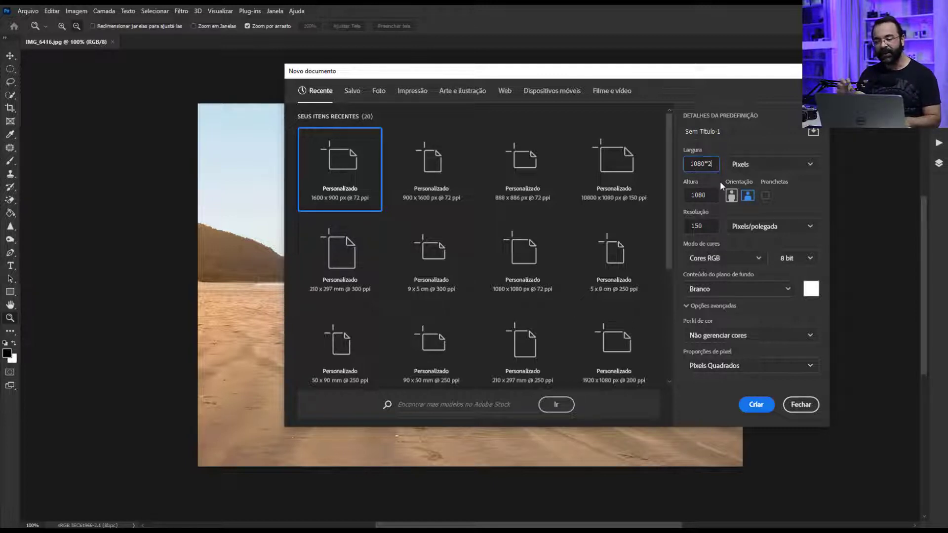
# Set the width to 1080*2 (2160 px), after briefly trying 1080*3, and create the blank document.
pyautogui.press('Tab')
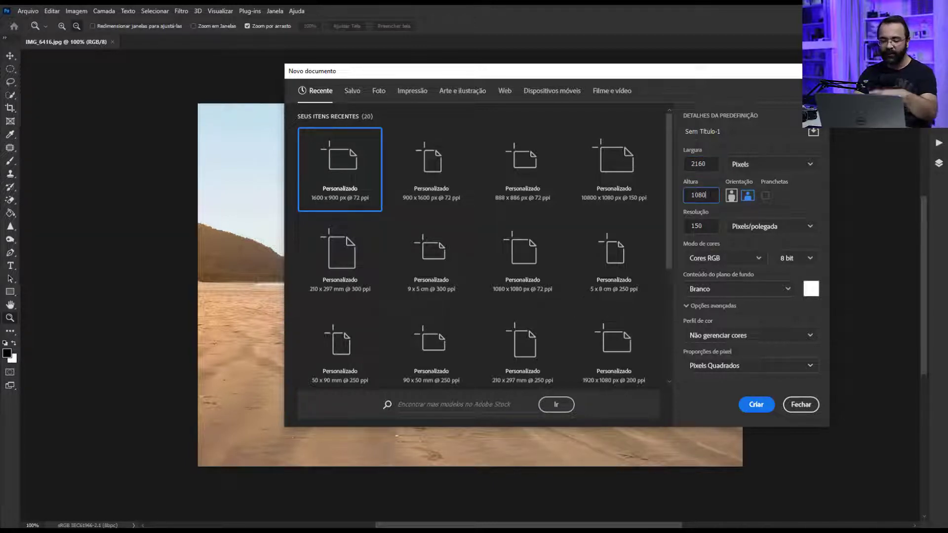
pyautogui.click(712, 163)
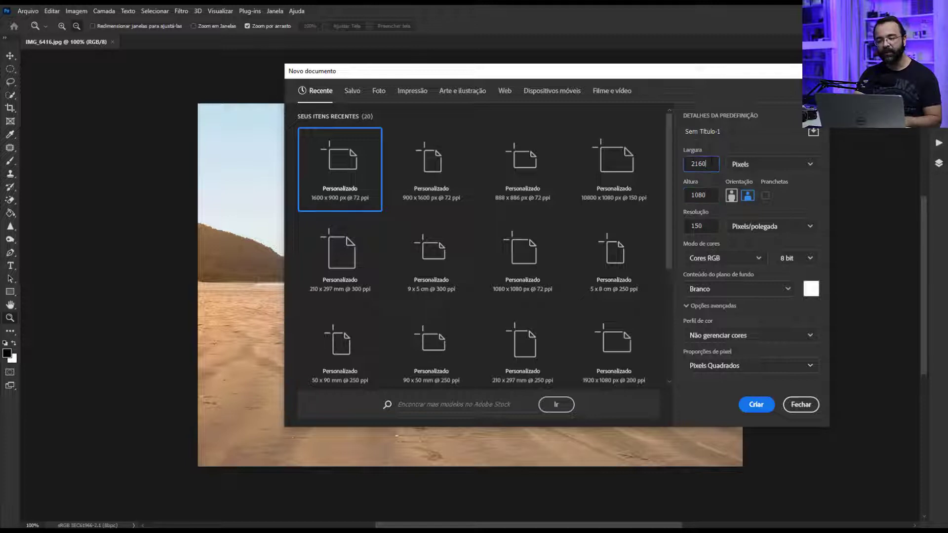
pyautogui.doubleClick(712, 163)
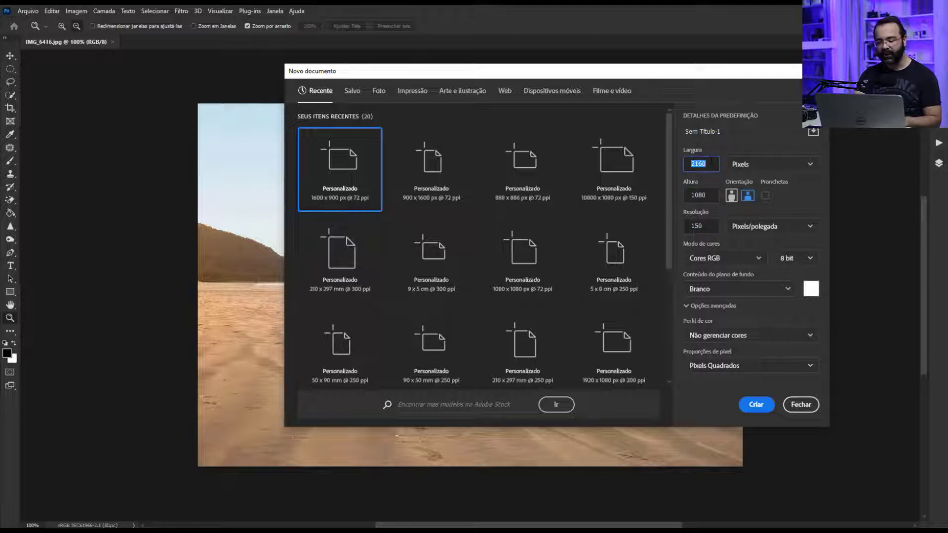
pyautogui.write('10')
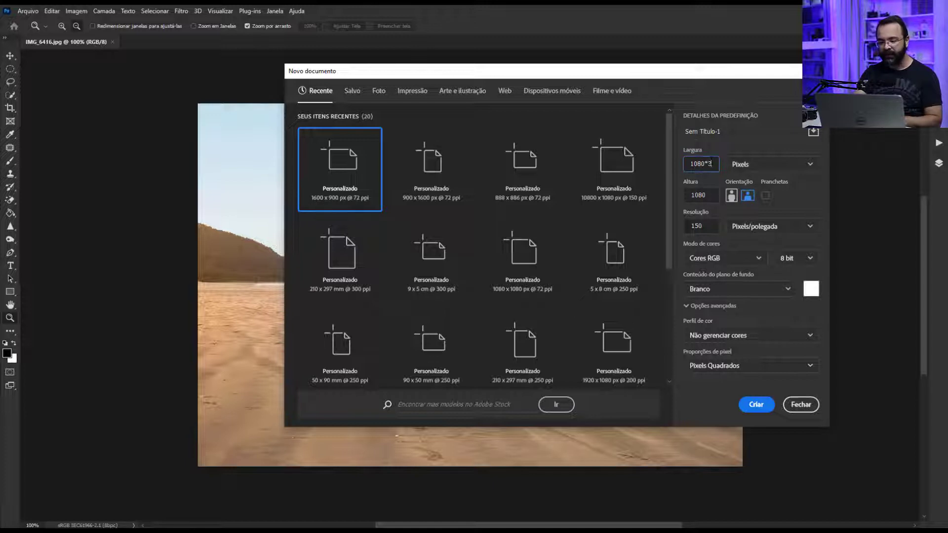
pyautogui.press('Tab')
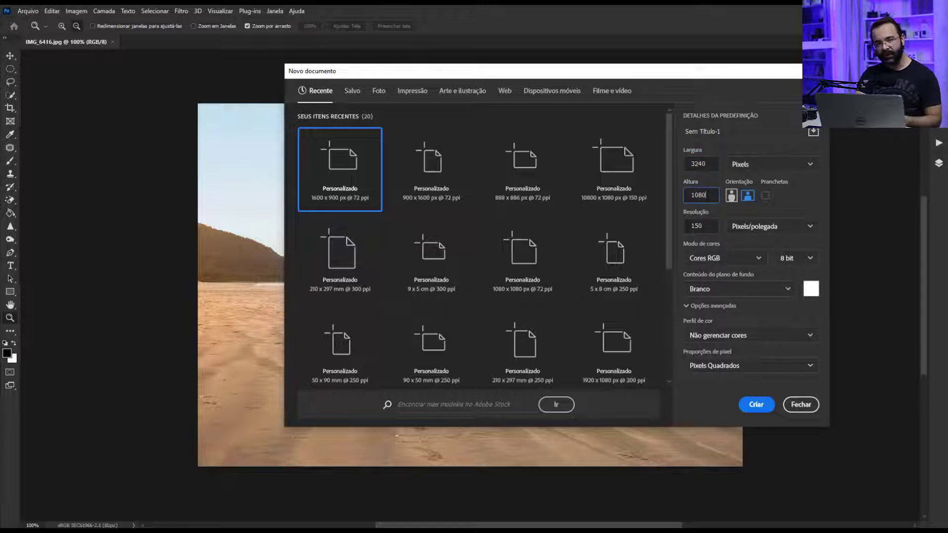
pyautogui.hotkey('shift', 'Tab')
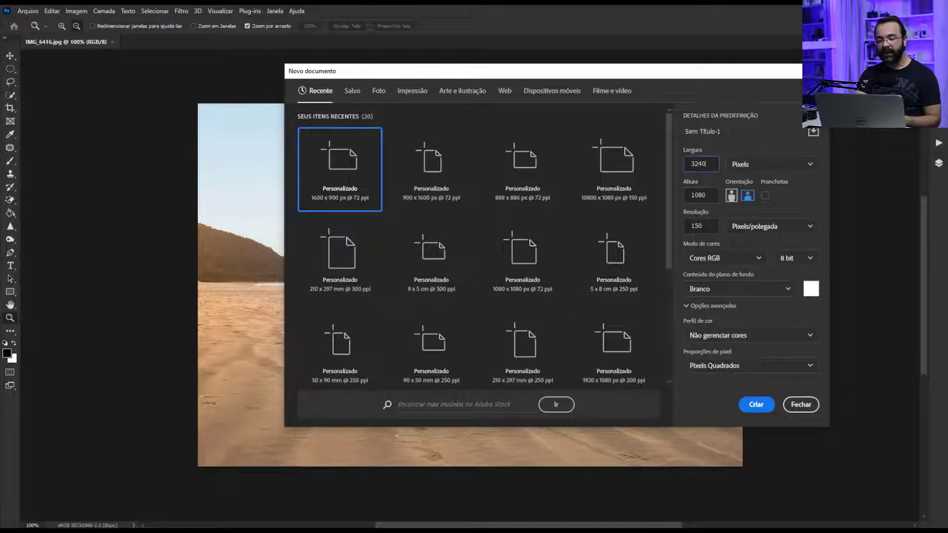
pyautogui.write('1080*')
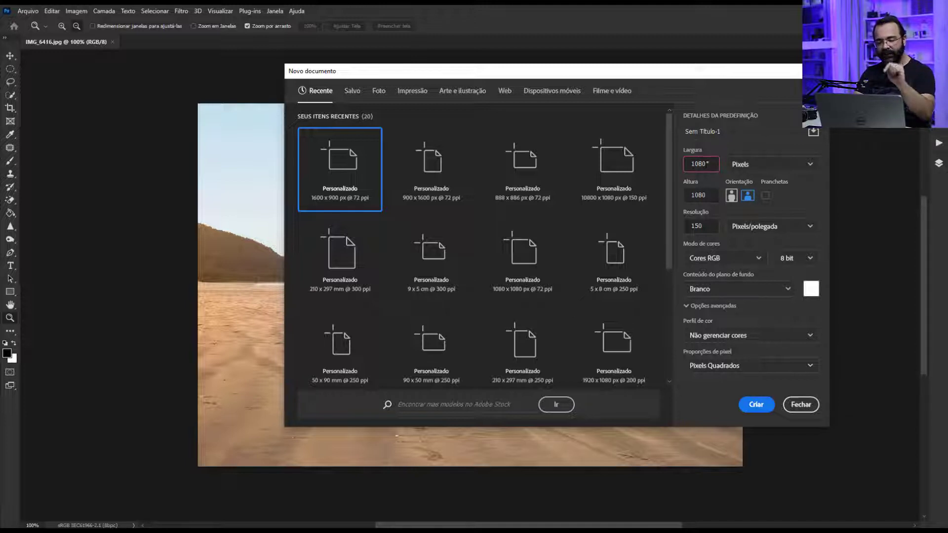
pyautogui.write('2')
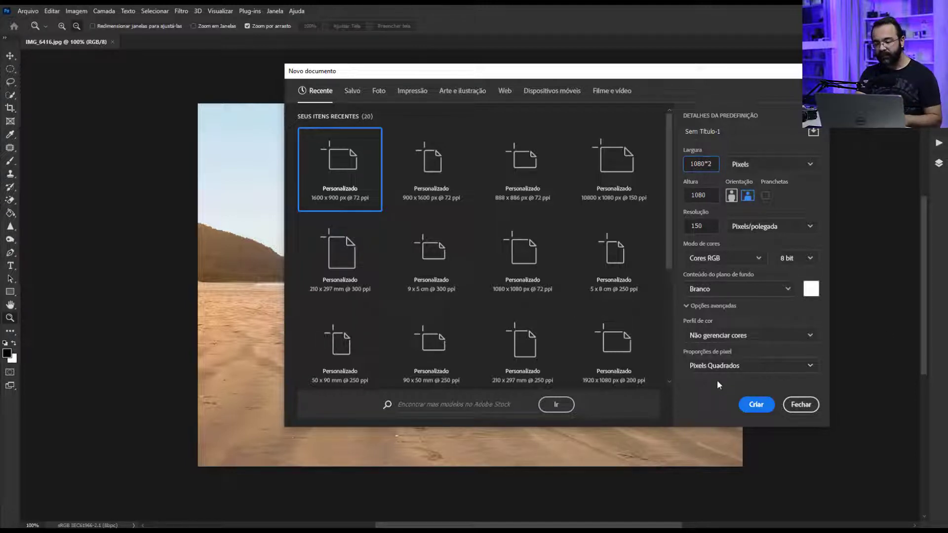
pyautogui.click(756, 405)
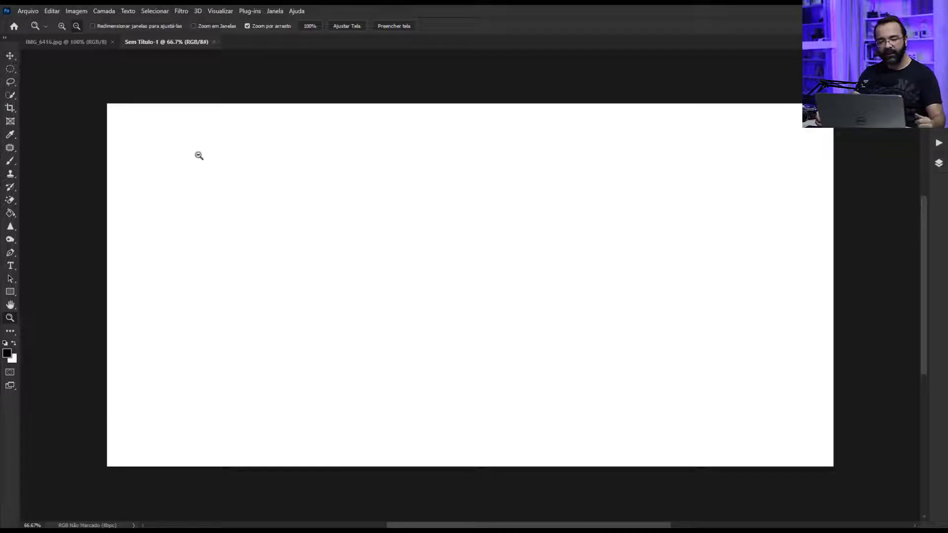
# Copy the whole beach photo from IMG_6416.jpg and paste it into Sem Título-1.
pyautogui.click(90, 42)
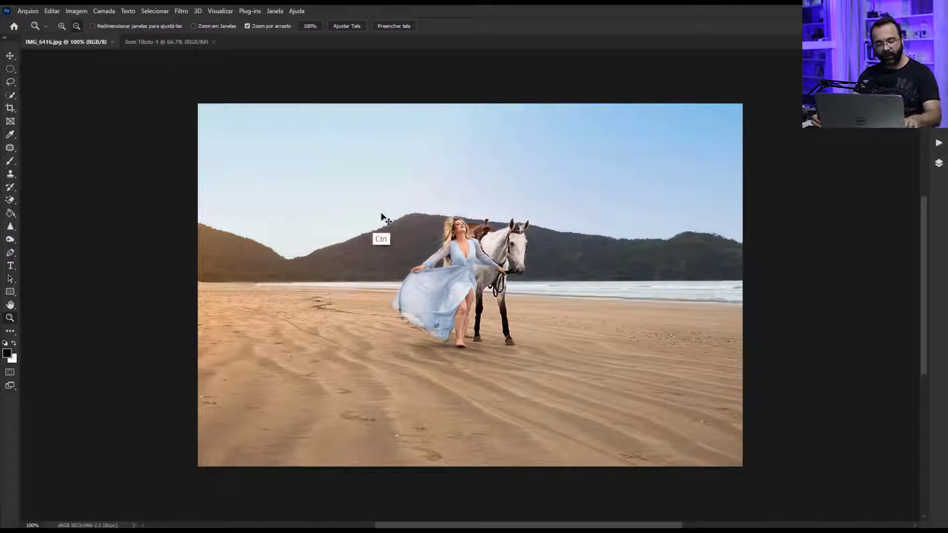
pyautogui.hotkey('ctrl', 'a')
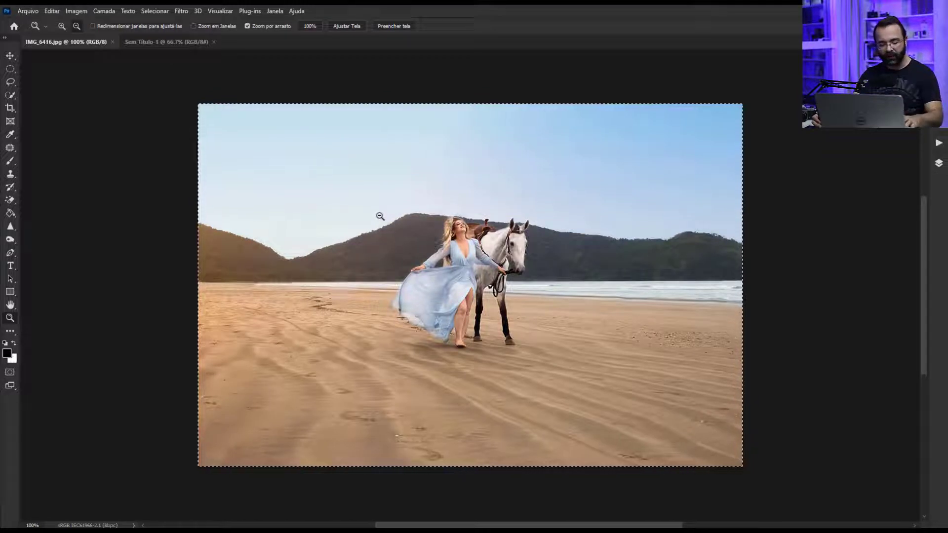
pyautogui.click(165, 43)
pyautogui.hotkey('ctrl', 'v')
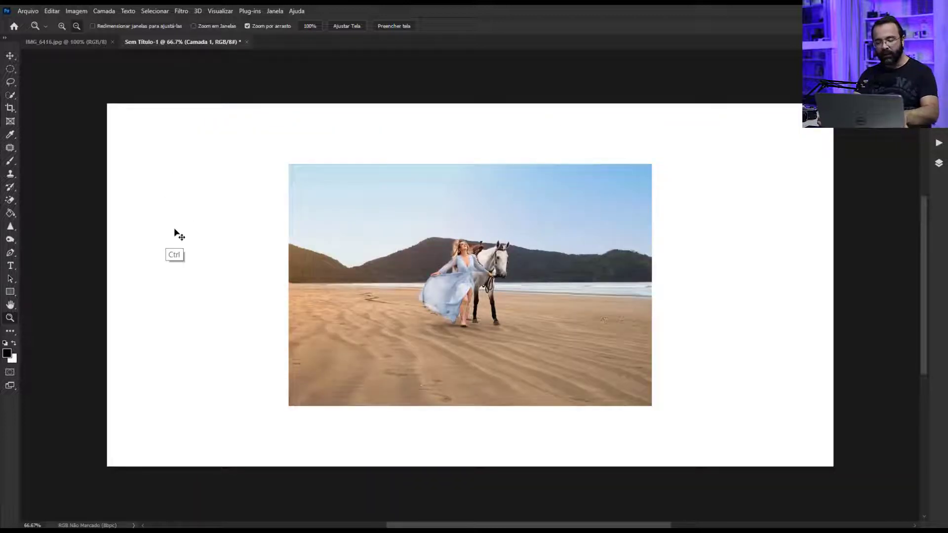
# Free-transform the pasted photo, stretching it to fill the canvas from edge to edge.
pyautogui.hotkey('ctrl', 't')
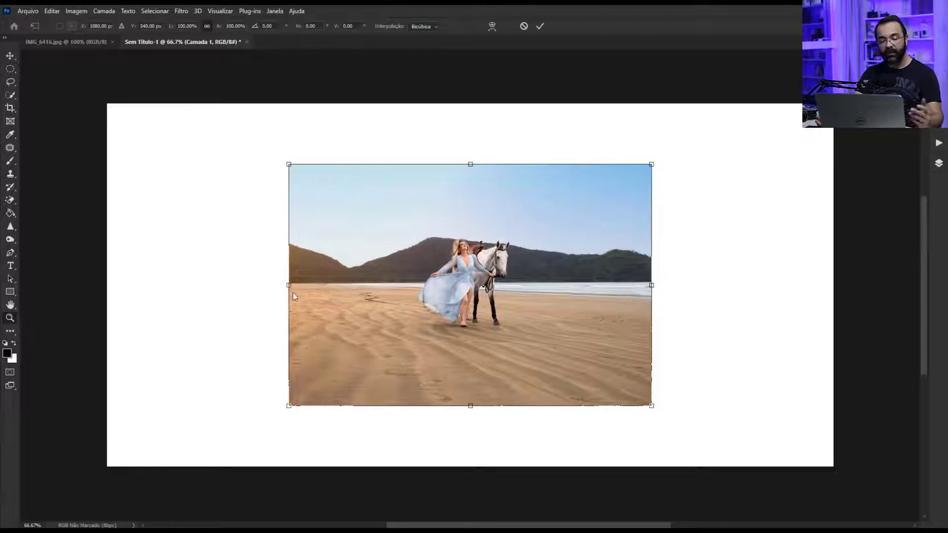
pyautogui.moveTo(289, 285); pyautogui.dragTo(107, 285)
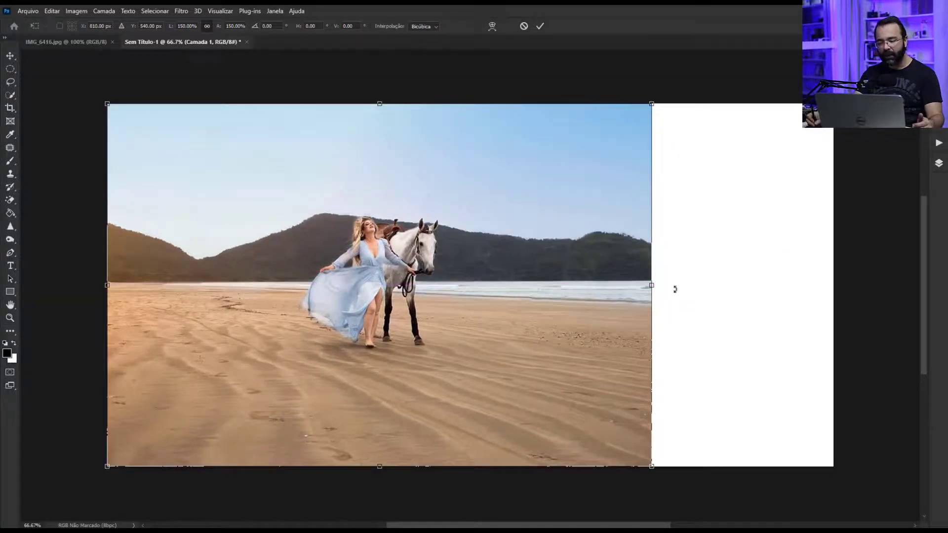
pyautogui.moveTo(652, 285); pyautogui.dragTo(835, 285)
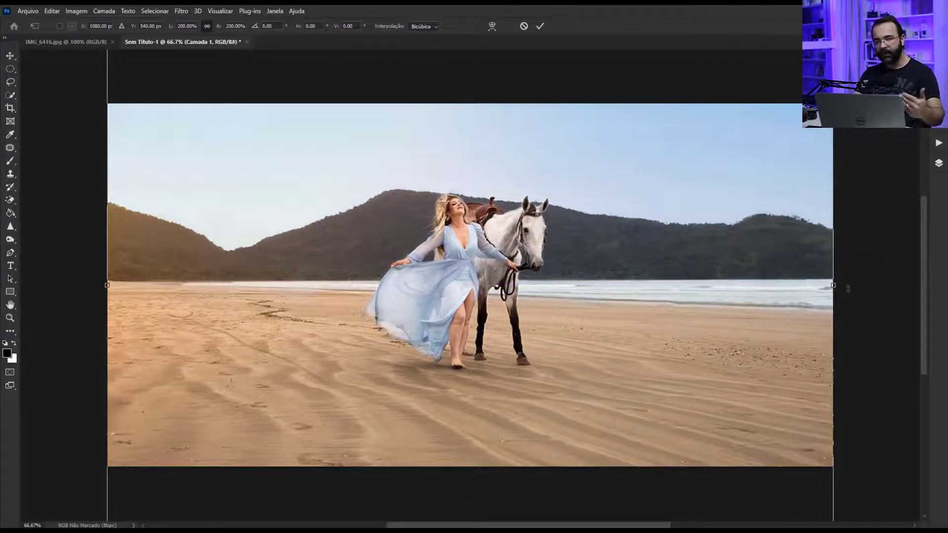
pyautogui.press('Return')
pyautogui.press('z')
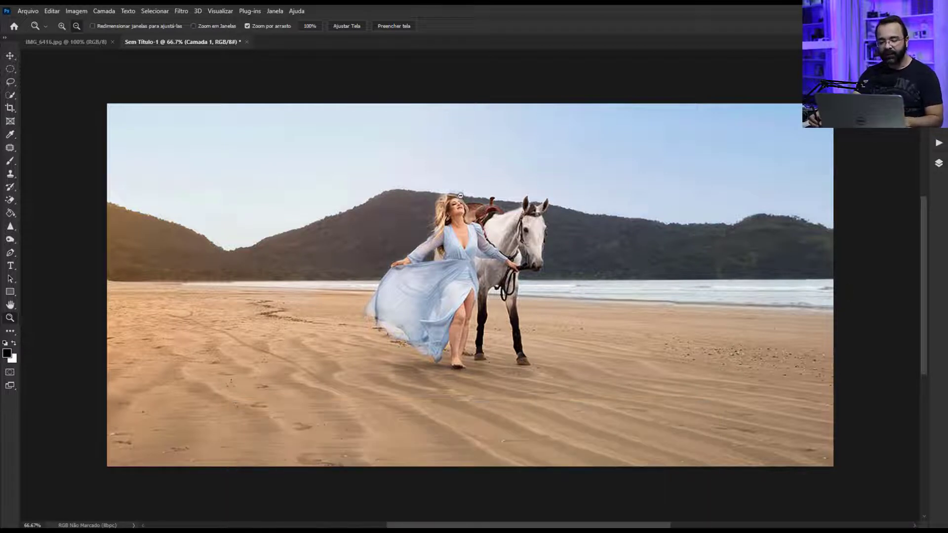
# Apply a Novo Layout de guias from Visualizar > Guias with 2 columns.
pyautogui.click(220, 10)
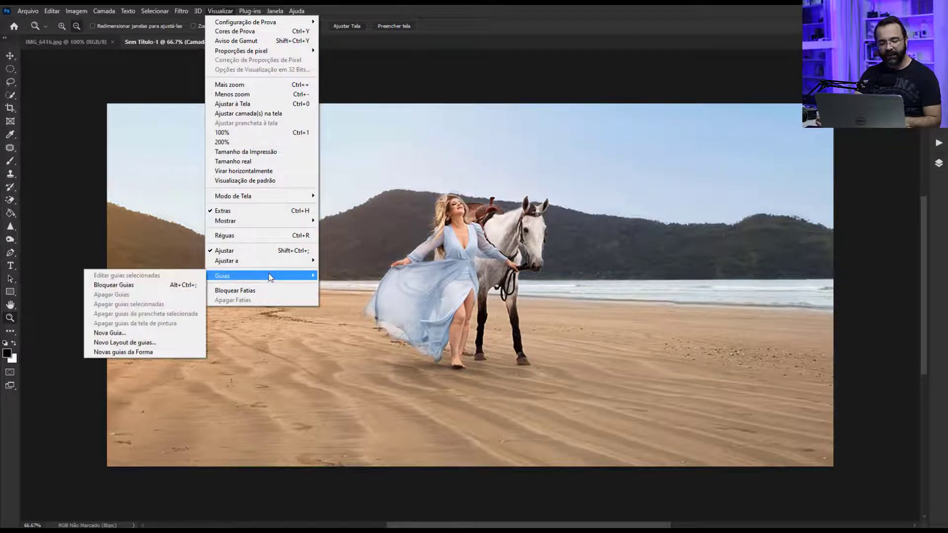
pyautogui.moveTo(261, 276)
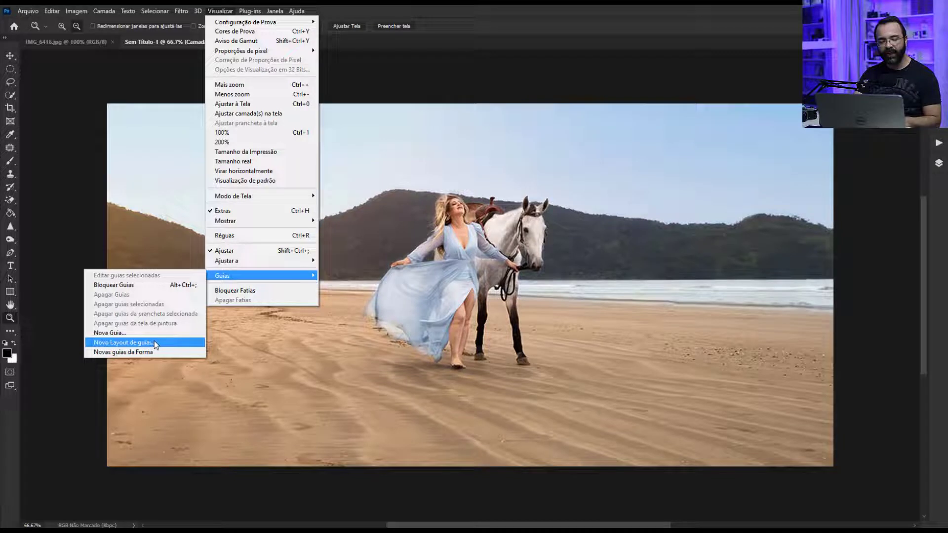
pyautogui.click(123, 342)
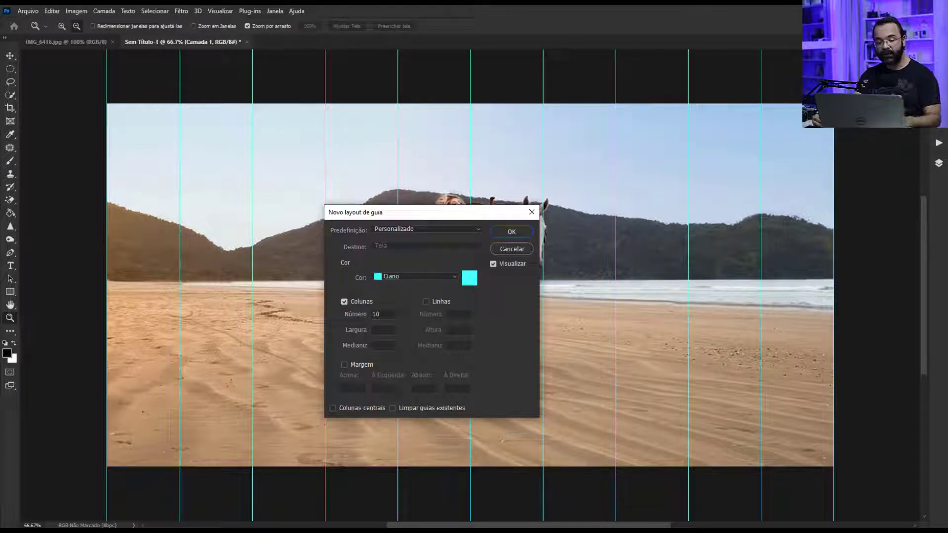
pyautogui.doubleClick(376, 314)
pyautogui.write('2')
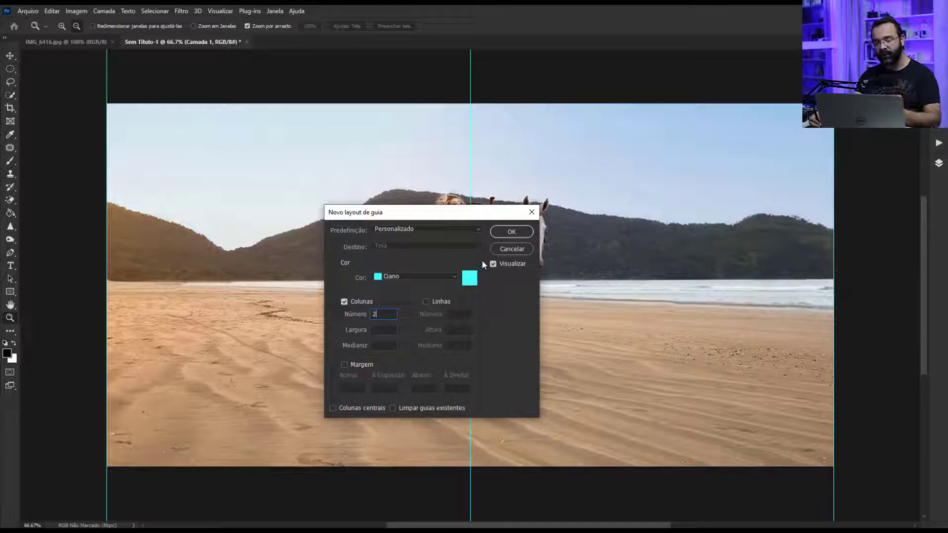
pyautogui.click(508, 232)
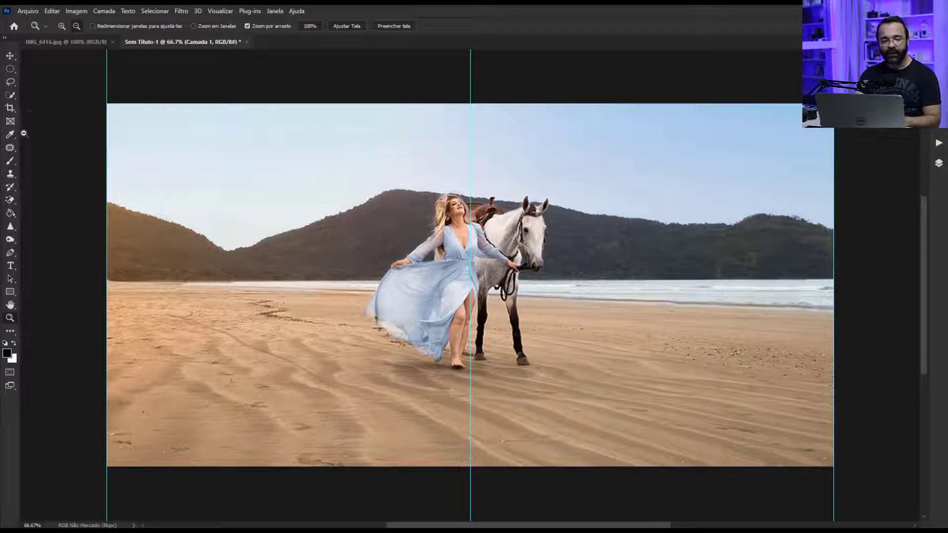
# Switch to the Ferramenta Fatia and generate slices from the guides.
pyautogui.click(10, 111)
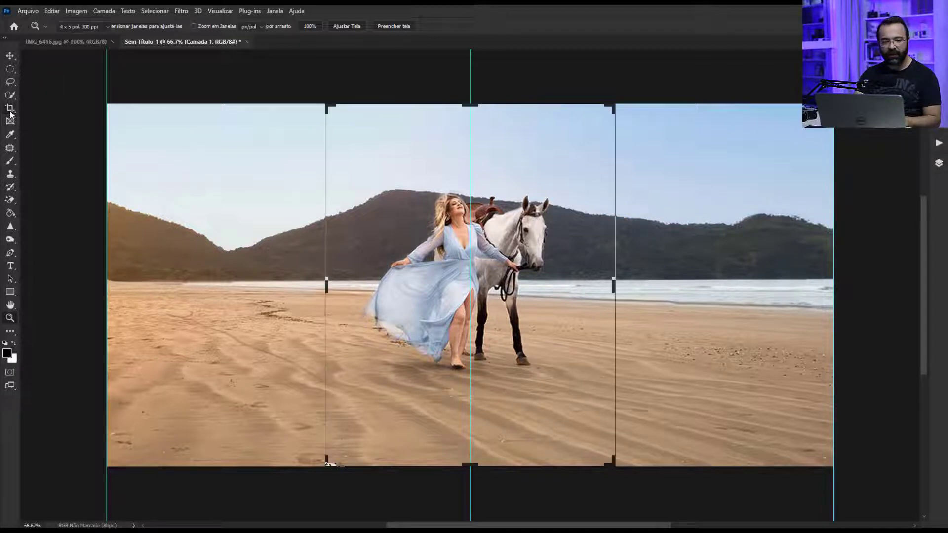
pyautogui.rightClick(10, 113)
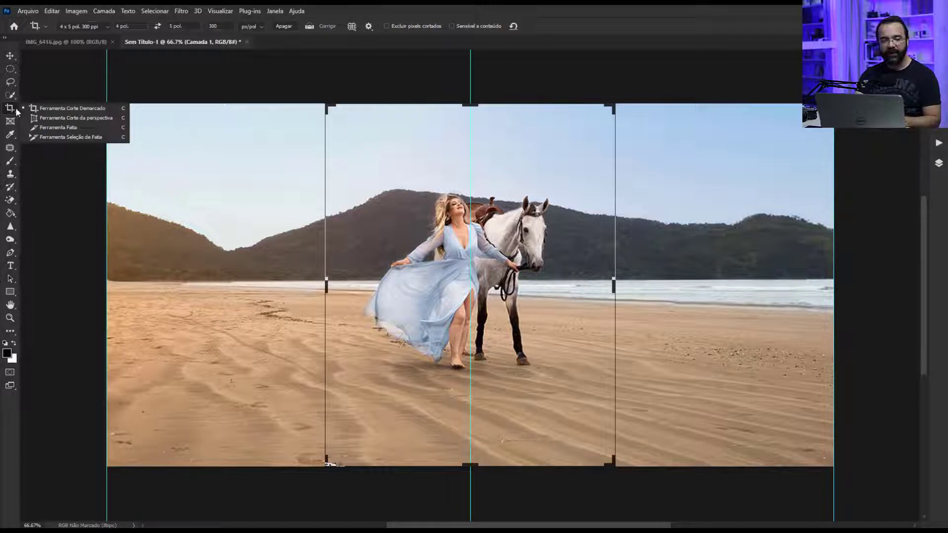
pyautogui.click(60, 128)
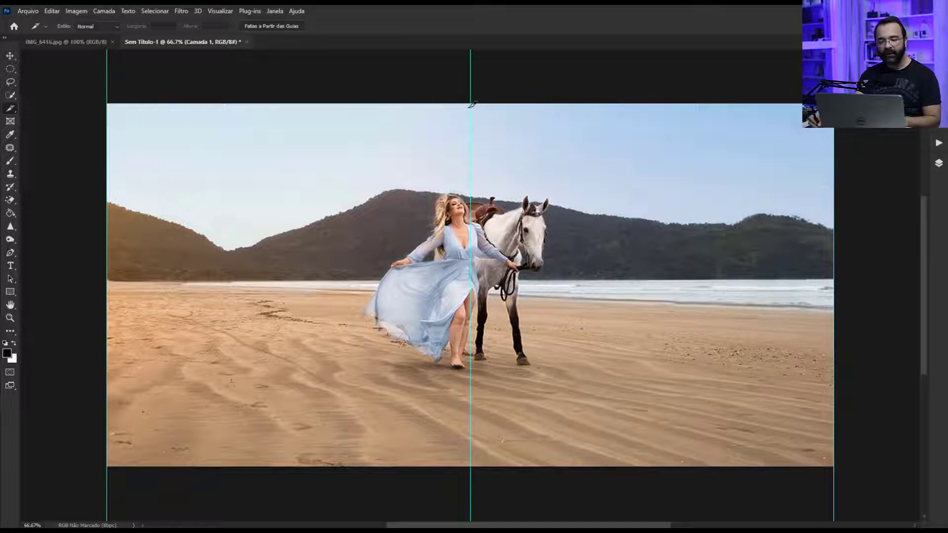
pyautogui.click(261, 26)
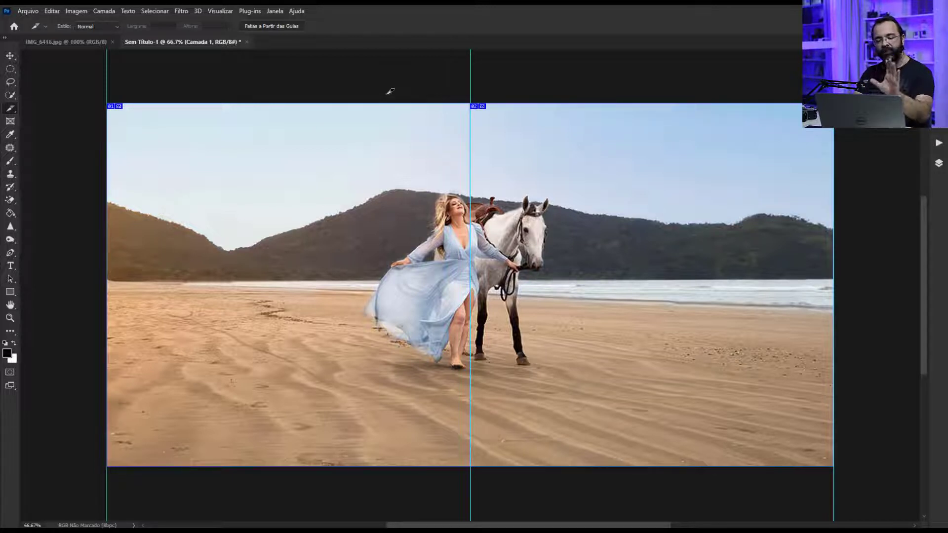
# Open Salvar para Web (legado) and zoom the preview to 25%.
pyautogui.click(29, 12)
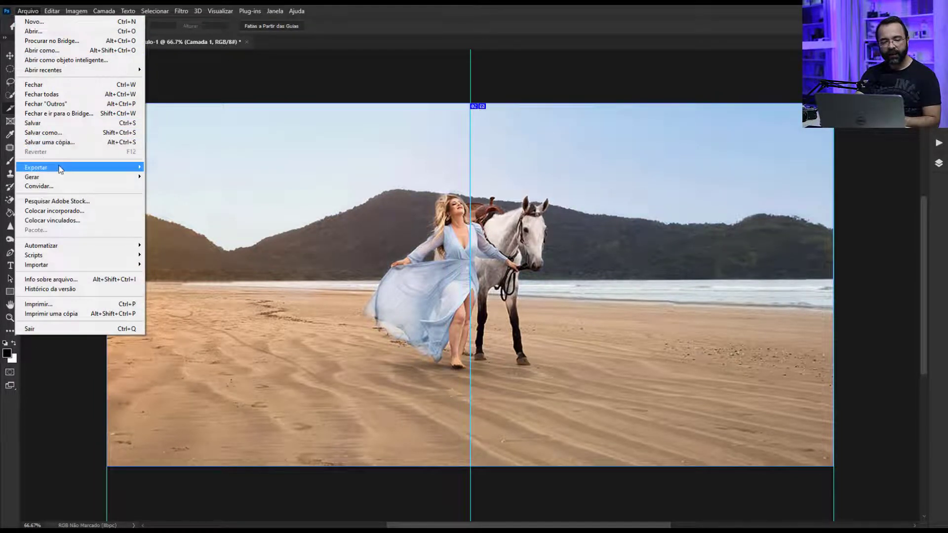
pyautogui.moveTo(36, 168)
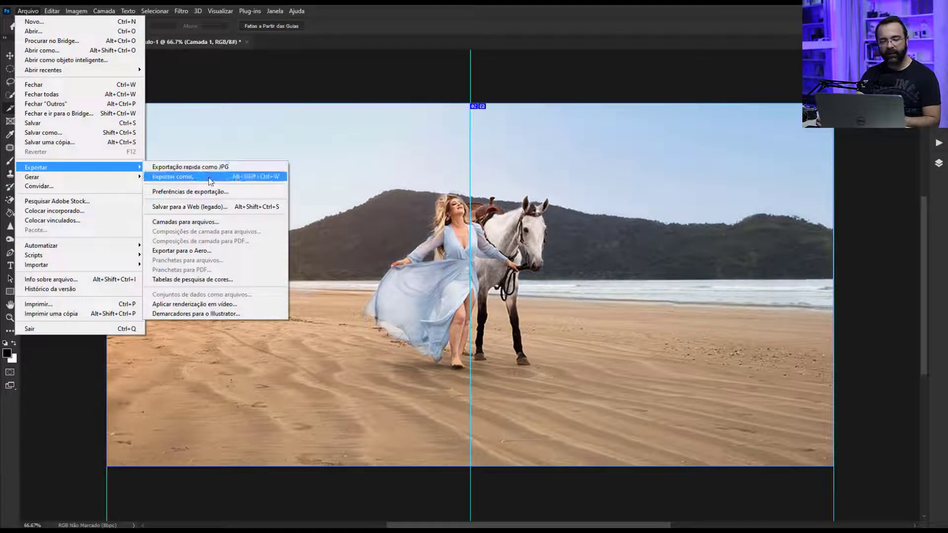
pyautogui.click(221, 207)
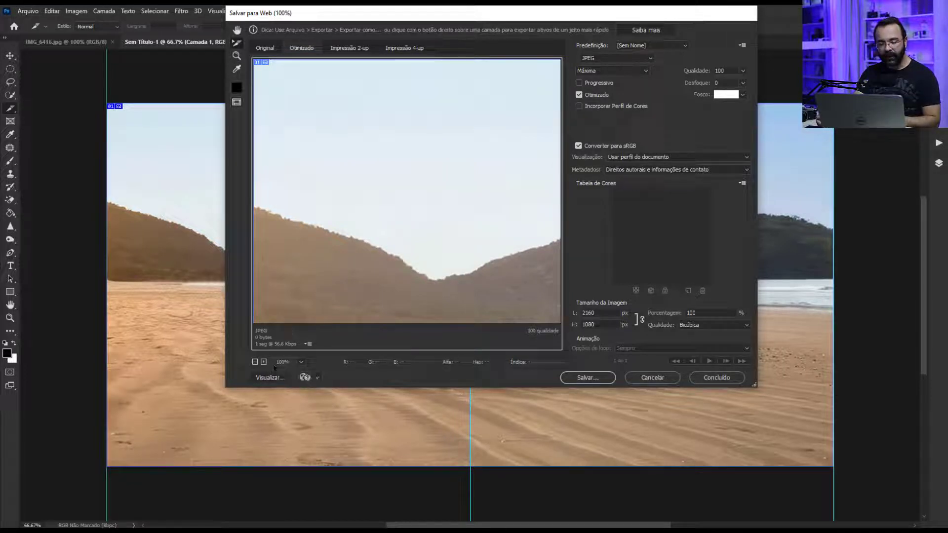
pyautogui.click(300, 364)
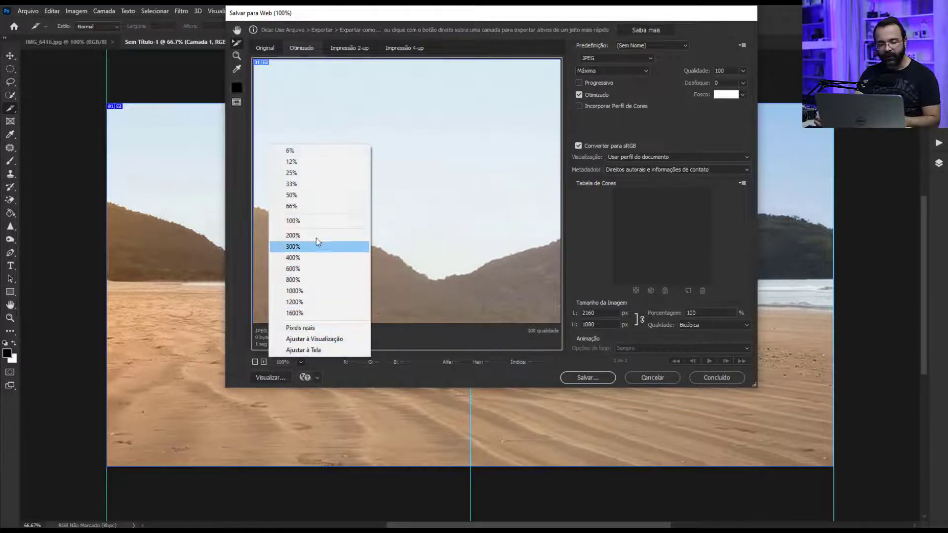
pyautogui.click(311, 173)
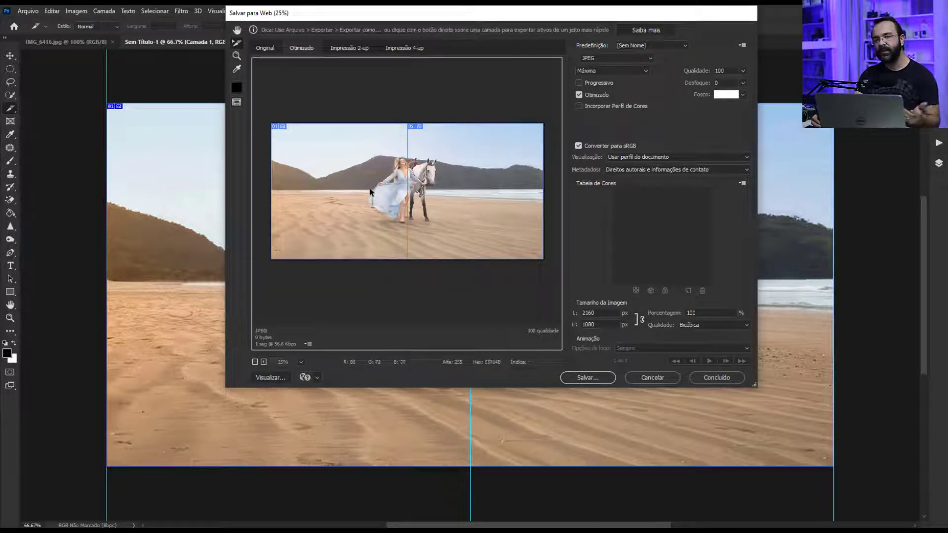
# Keep JPEG as the output format for both the left and right slices, then proceed to save.
pyautogui.click(333, 193)
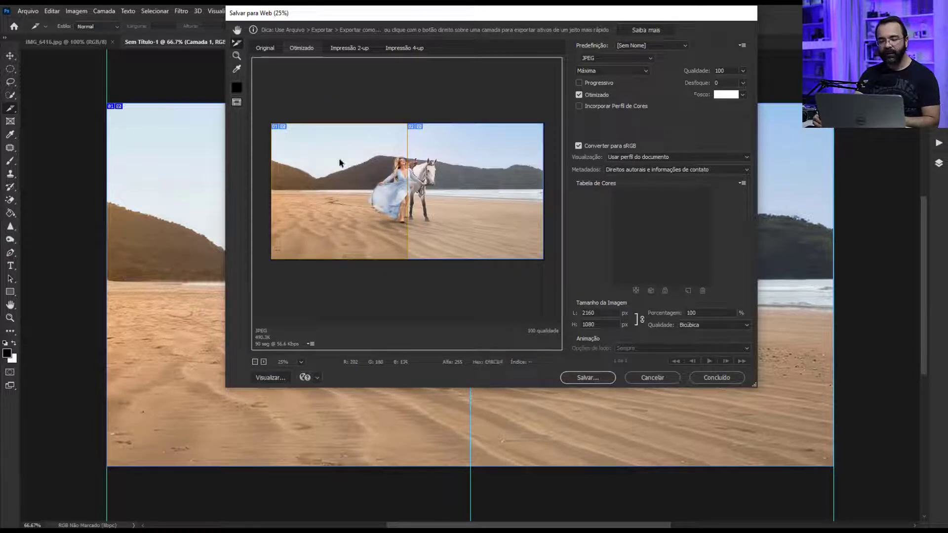
pyautogui.click(457, 196)
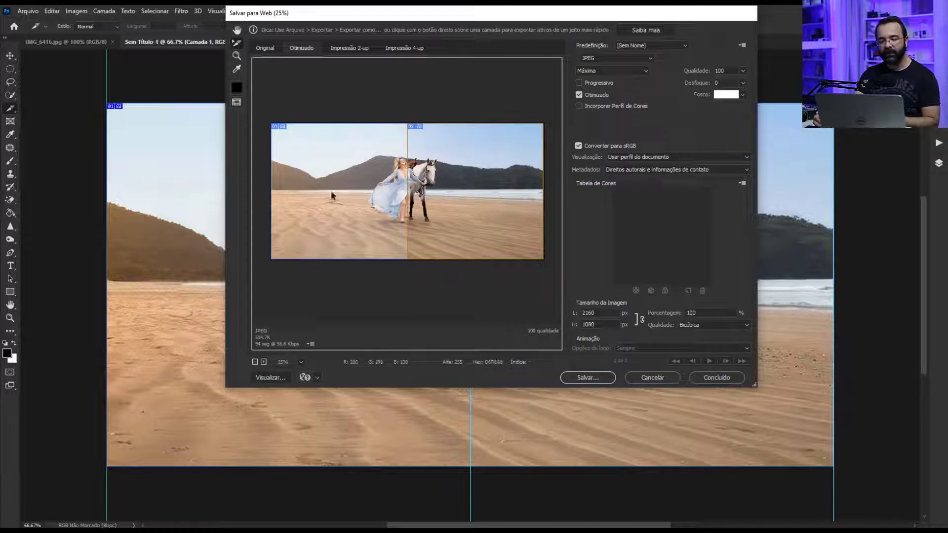
pyautogui.click(333, 196)
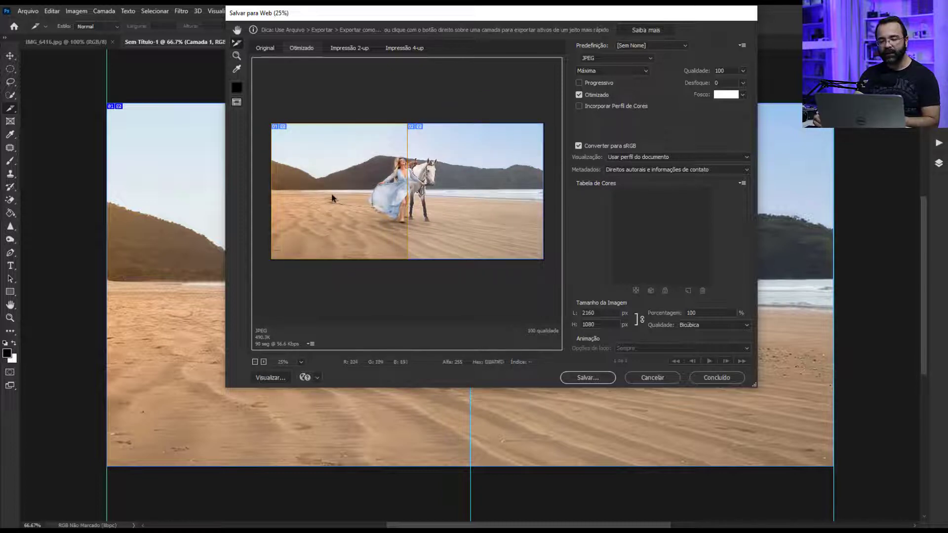
pyautogui.click(617, 58)
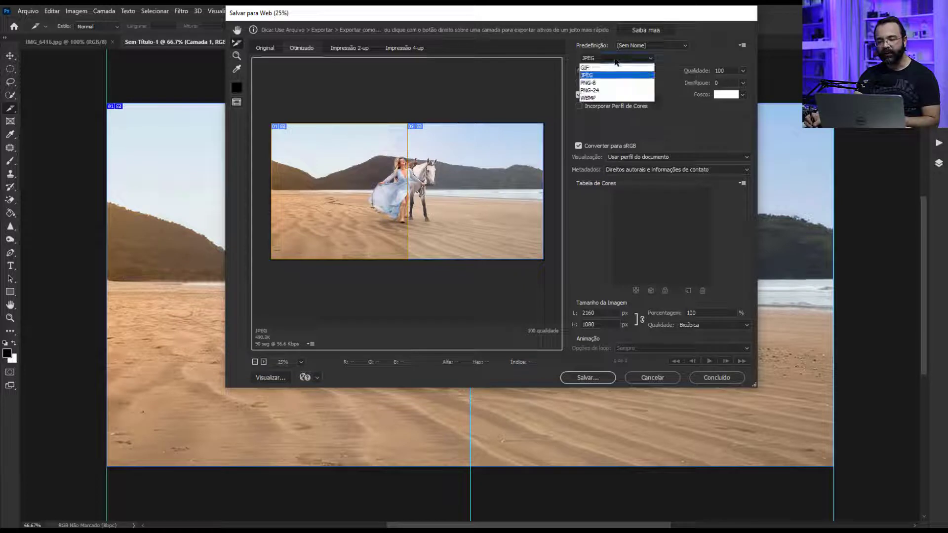
pyautogui.click(616, 60)
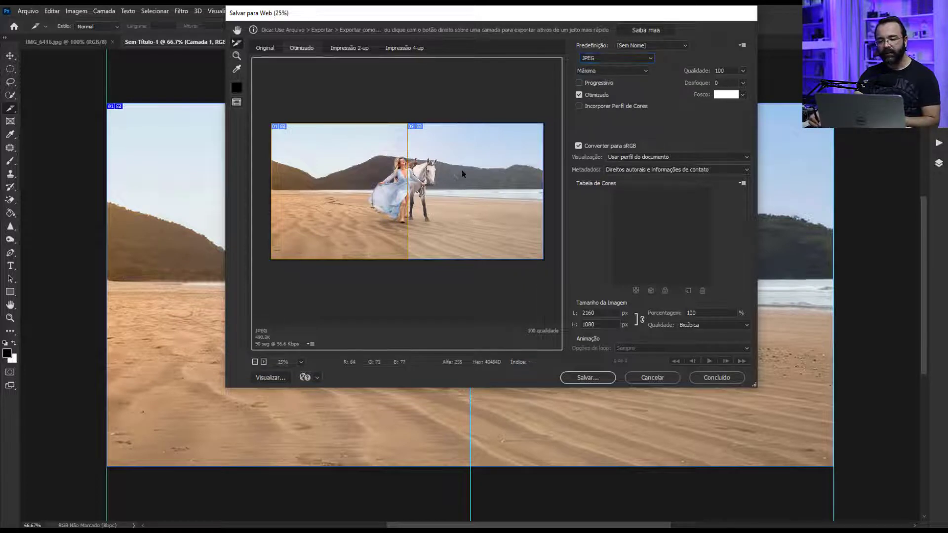
pyautogui.click(462, 170)
pyautogui.click(612, 58)
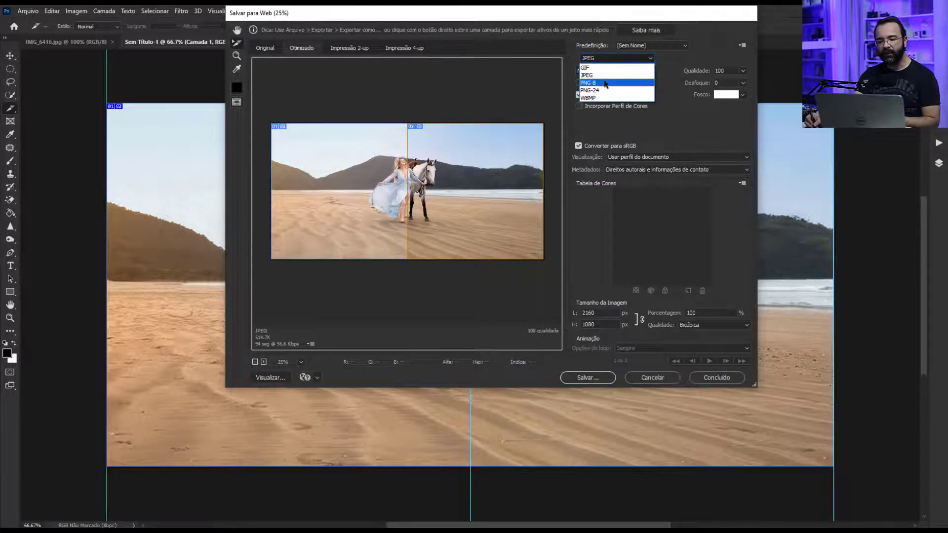
pyautogui.click(602, 74)
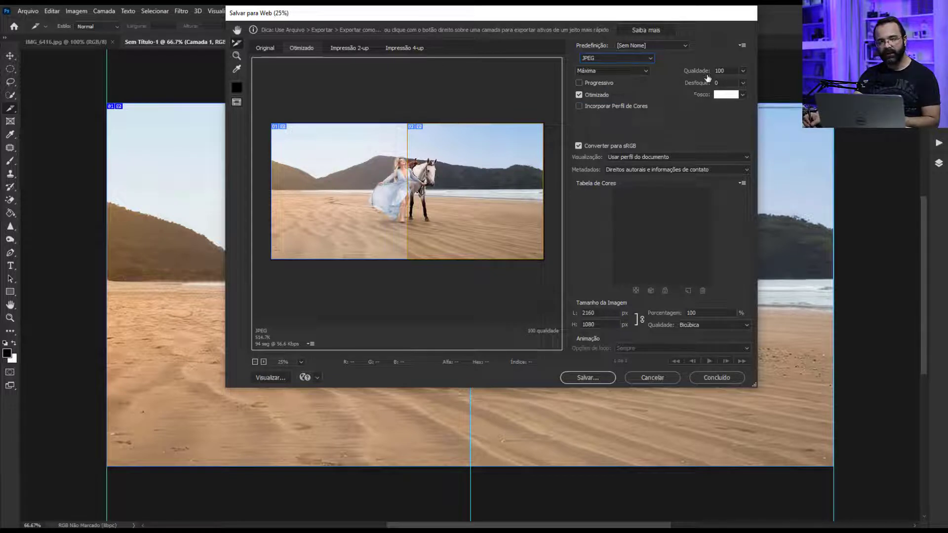
pyautogui.click(586, 378)
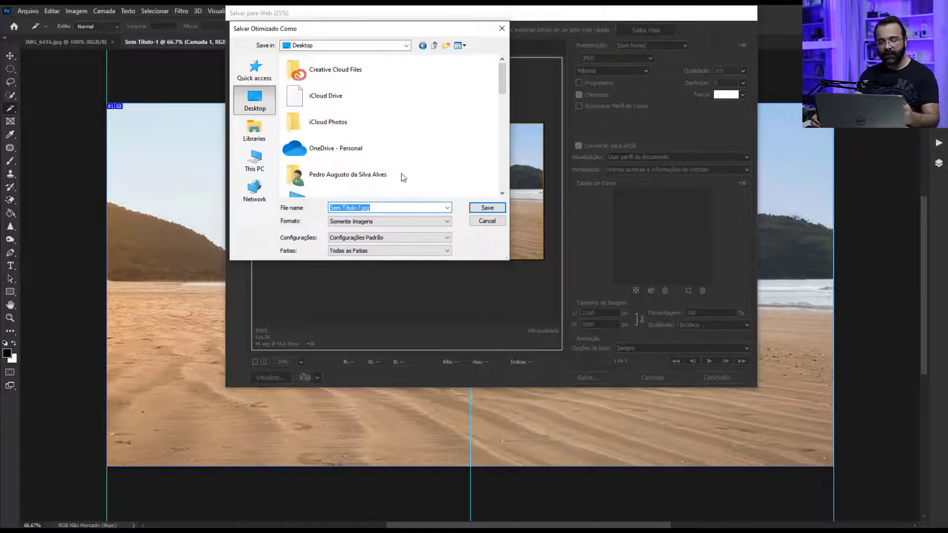
# Create a new Carrossel folder on the Desktop and open it as the save location.
pyautogui.click(447, 46)
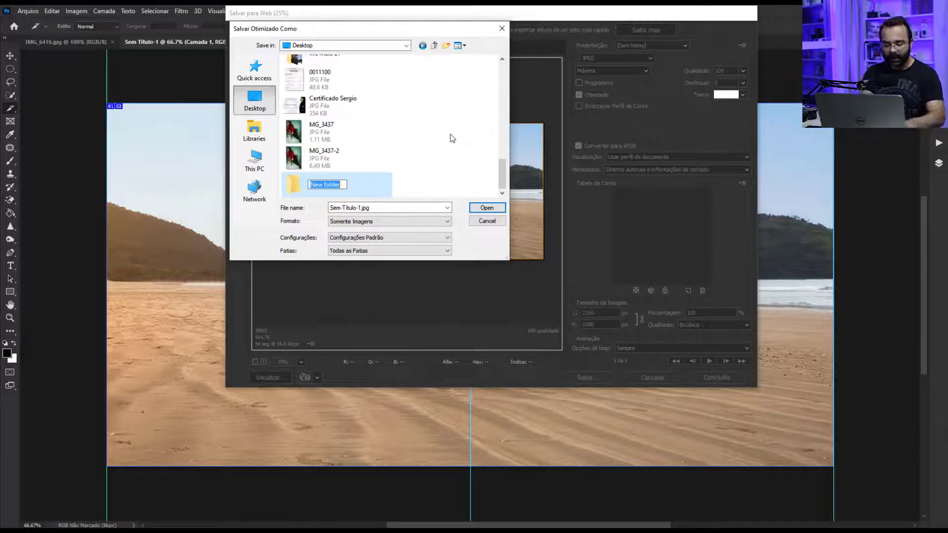
pyautogui.write('Carrossel')
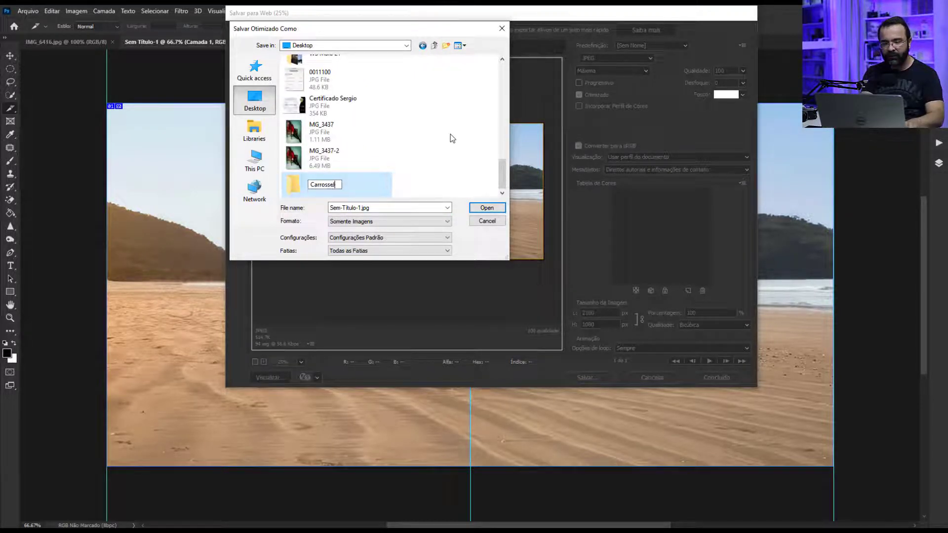
pyautogui.press('Return')
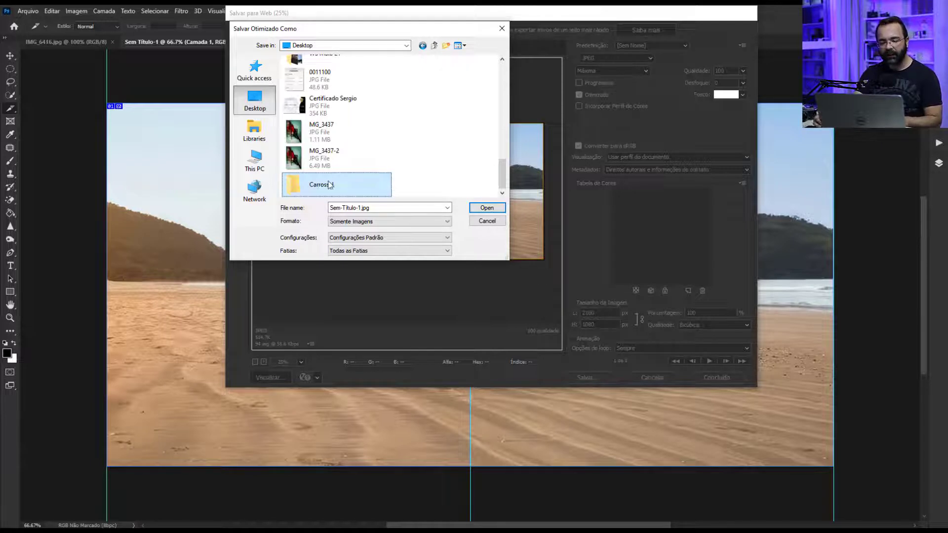
pyautogui.doubleClick(329, 185)
pyautogui.doubleClick(390, 208)
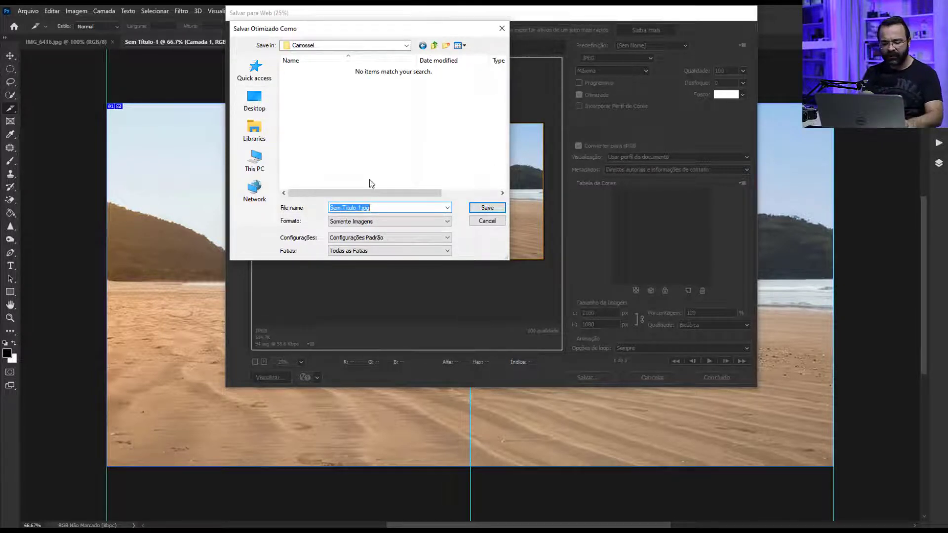
# Save the slices under the file name Carrossel Praia.
pyautogui.write('Carrossel')
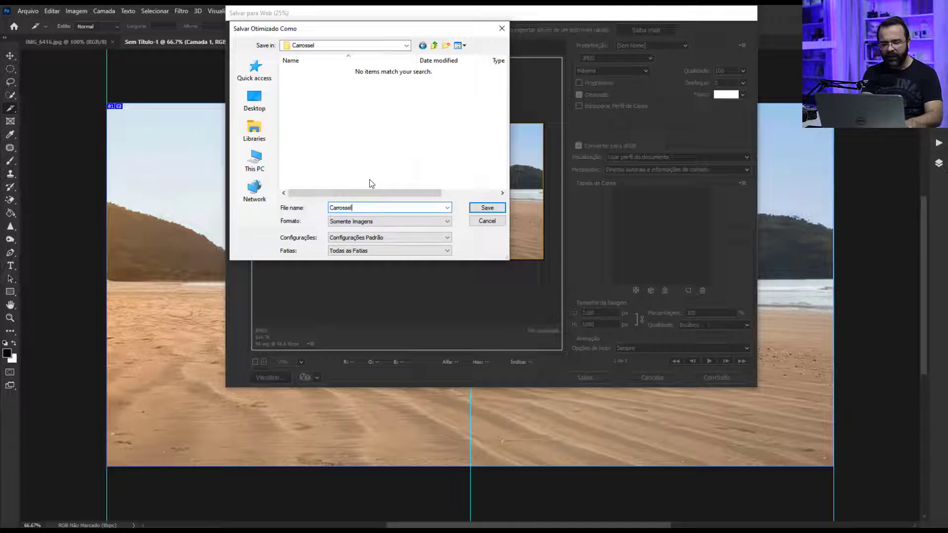
pyautogui.press('BackSpace')
pyautogui.write('Praia')
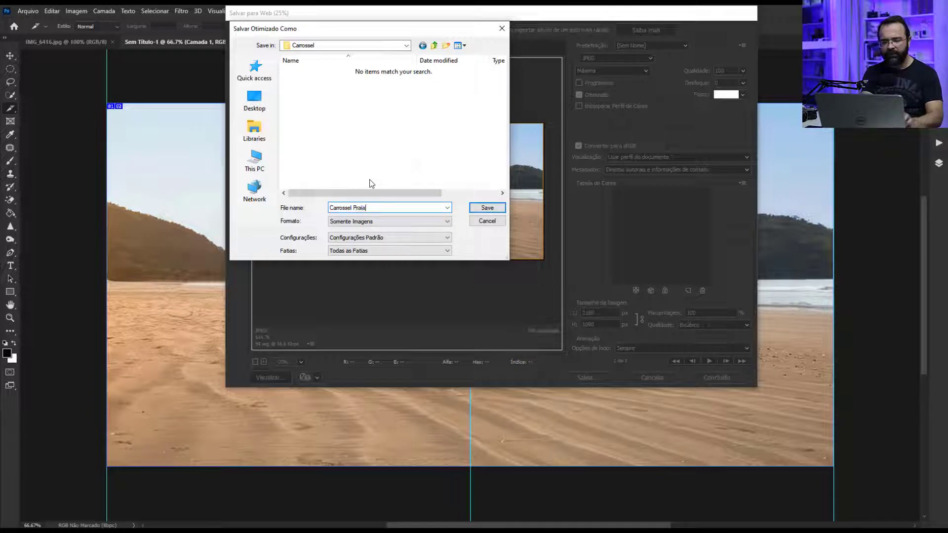
pyautogui.click(482, 207)
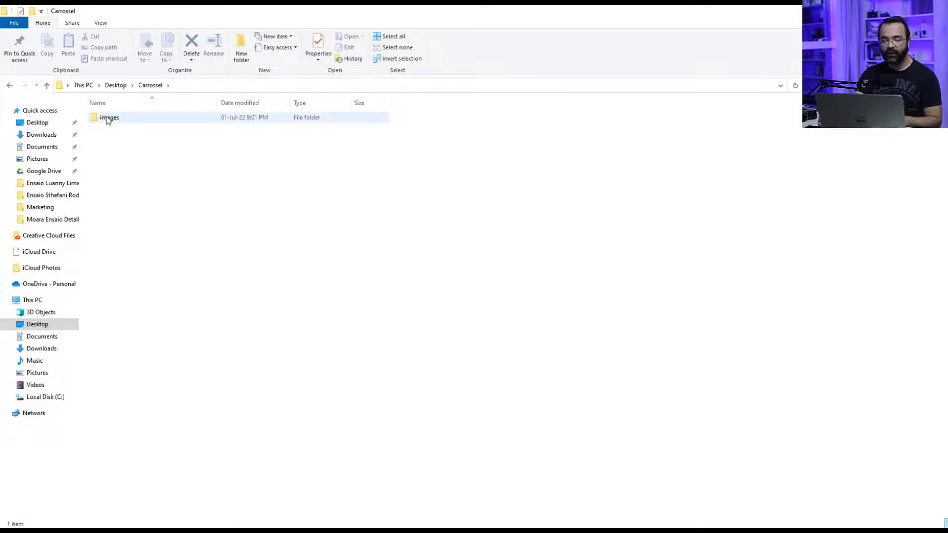
pyautogui.moveTo(109, 118)
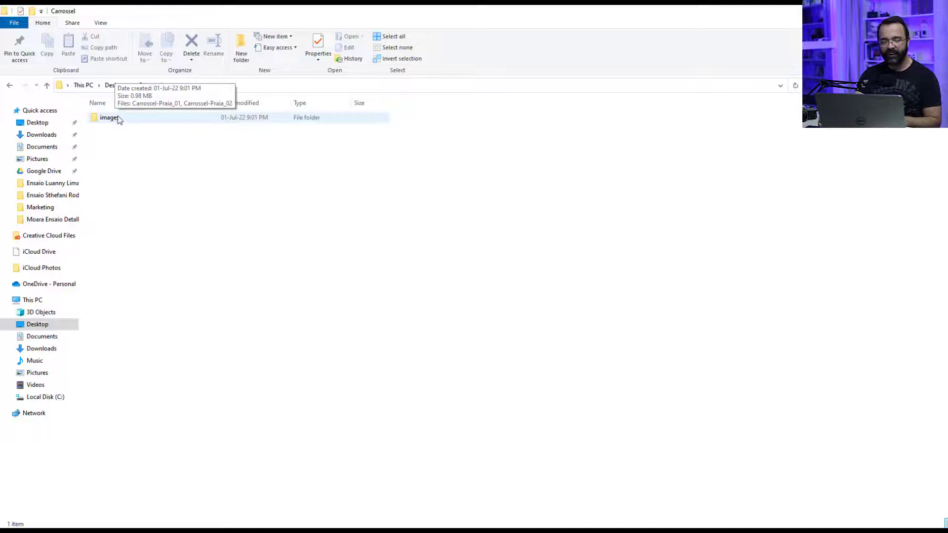
# Open the images folder and switch to extra large icons.
pyautogui.doubleClick(117, 119)
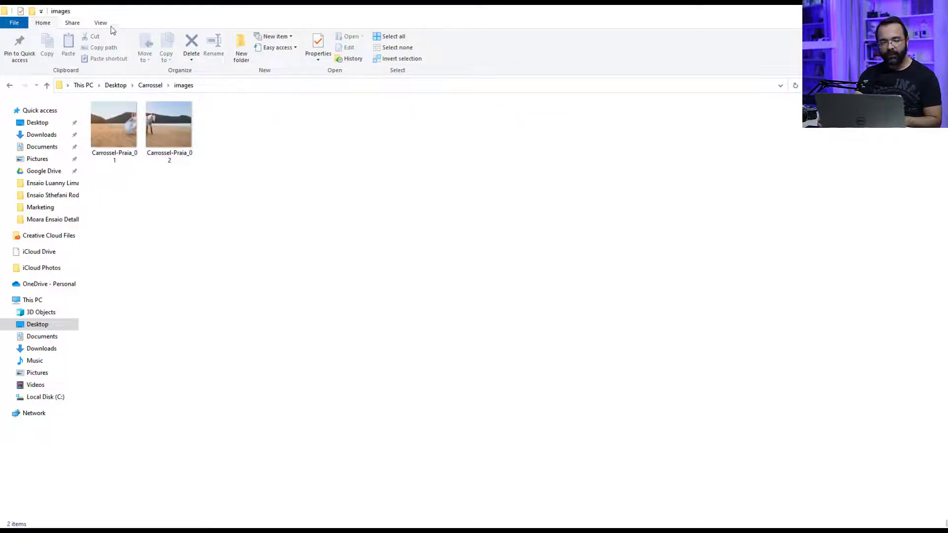
pyautogui.click(102, 23)
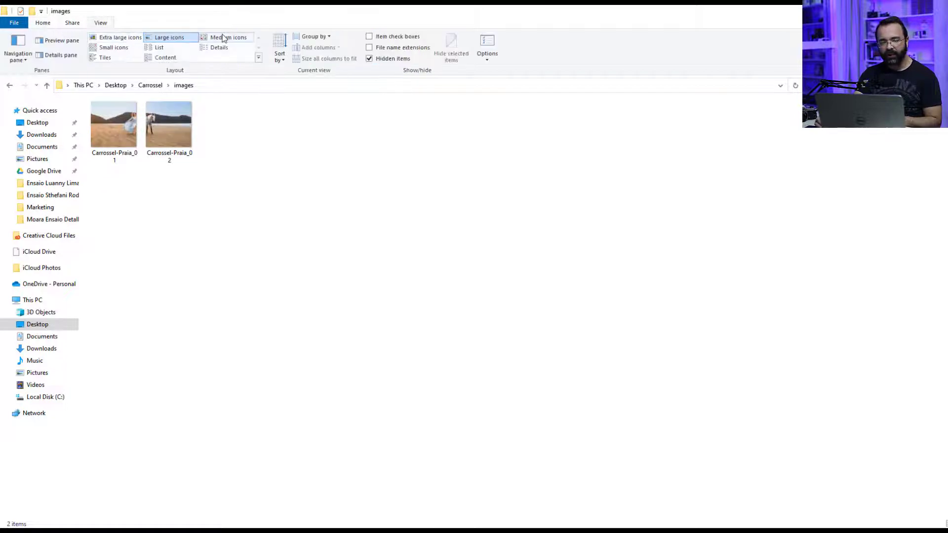
pyautogui.click(120, 38)
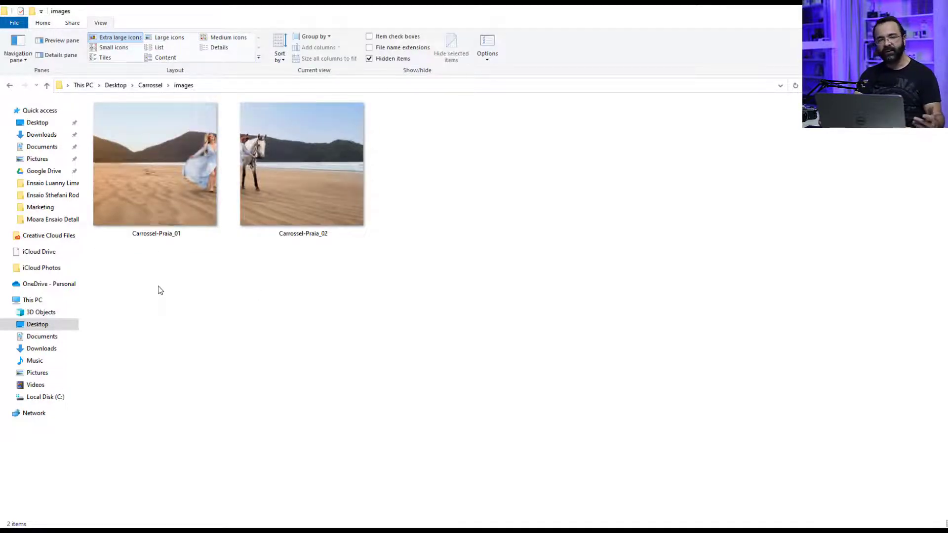
# Select Carrossel-Praia_01 and Carrossel-Praia_02 in turn to check their sizes.
pyautogui.moveTo(153, 152); pyautogui.dragTo(155, 156)
pyautogui.click(155, 156)
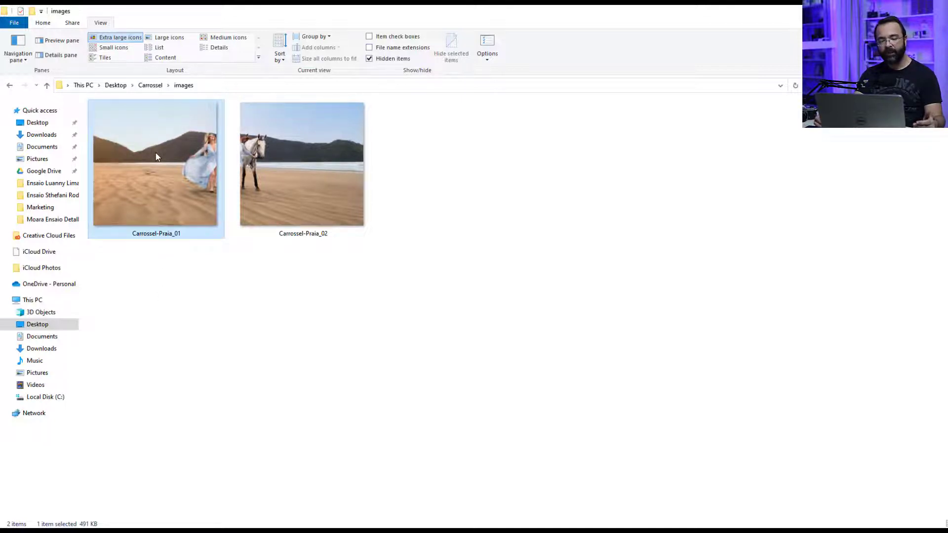
pyautogui.click(298, 235)
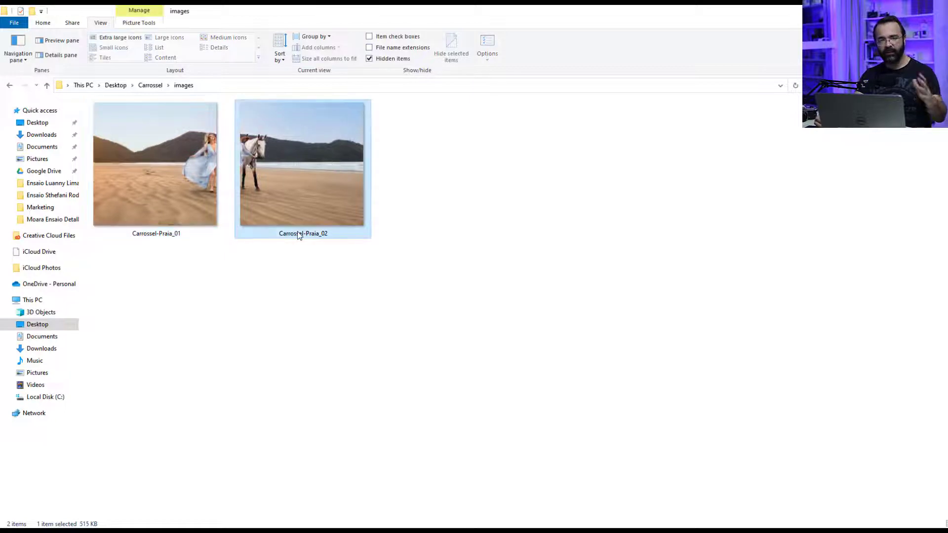
pyautogui.click(136, 179)
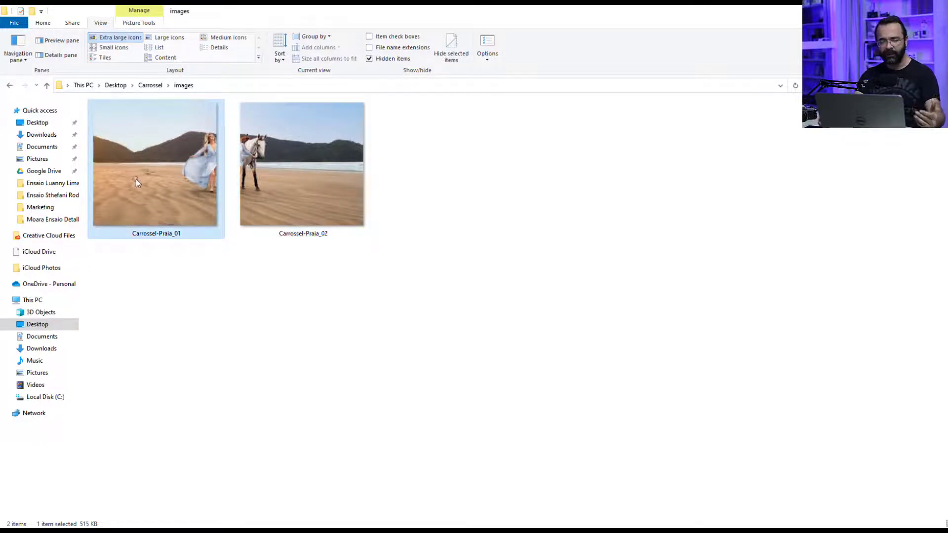
pyautogui.click(277, 179)
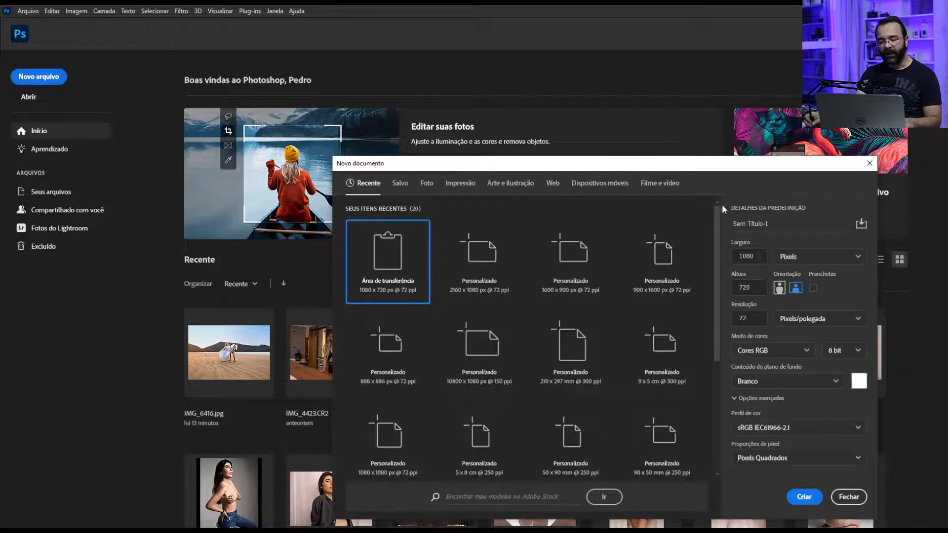
# Set height 1080 and width 1080*5 (5400 px) at 100 ppi, and create the document.
pyautogui.doubleClick(749, 287)
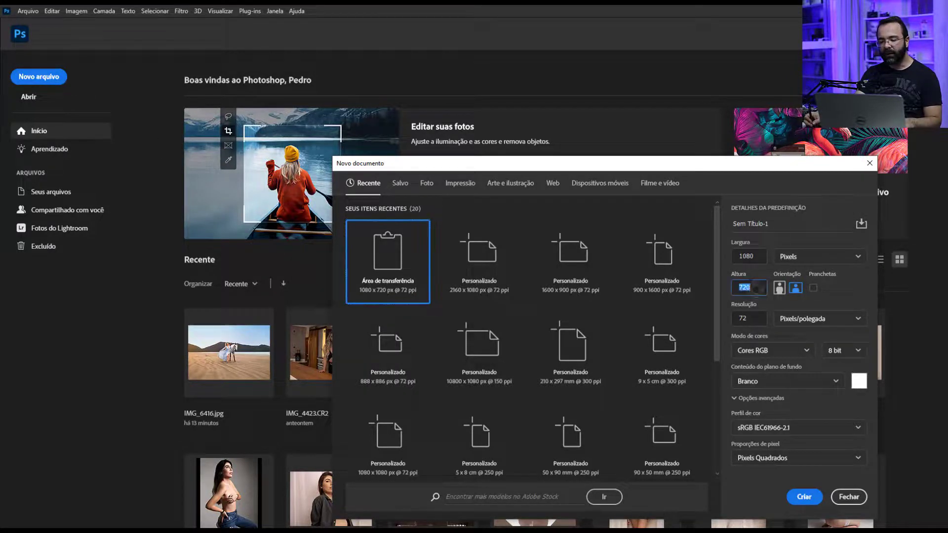
pyautogui.write('1080')
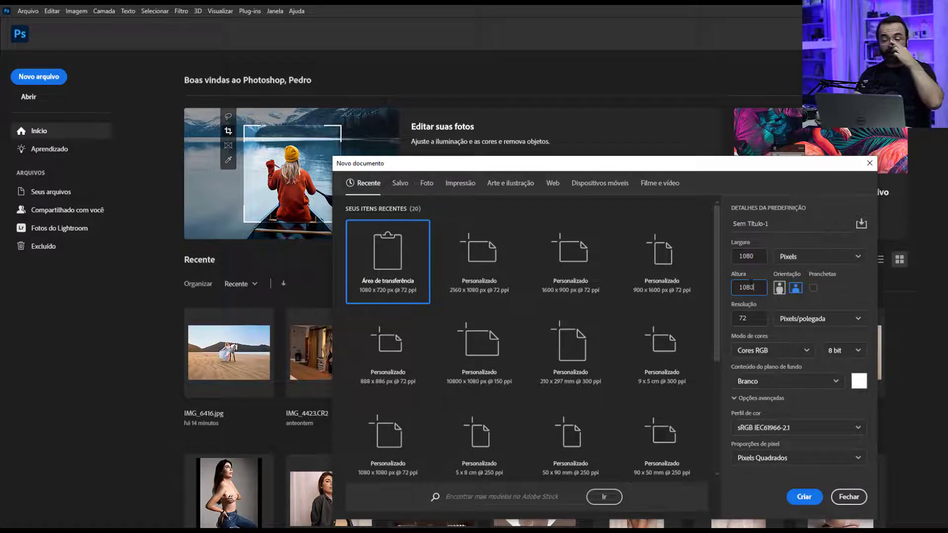
pyautogui.doubleClick(760, 257)
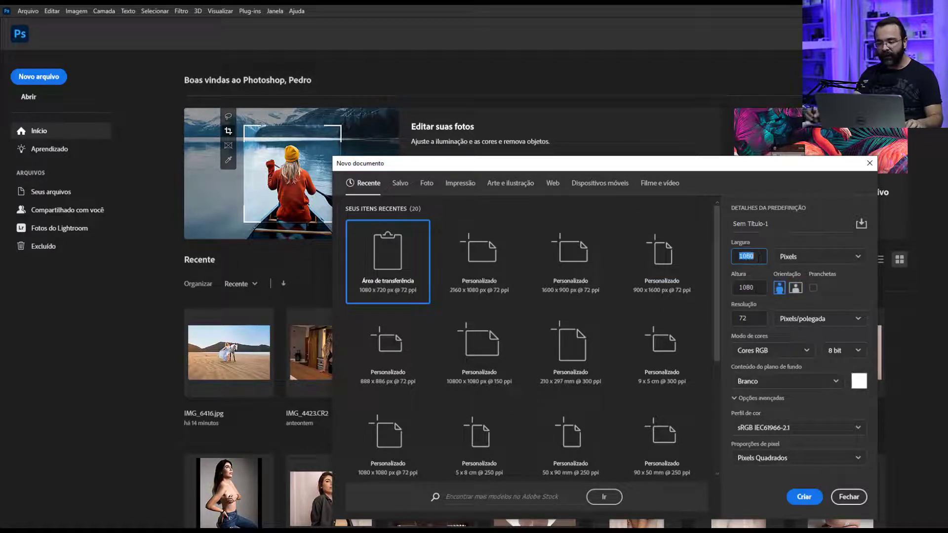
pyautogui.write('1')
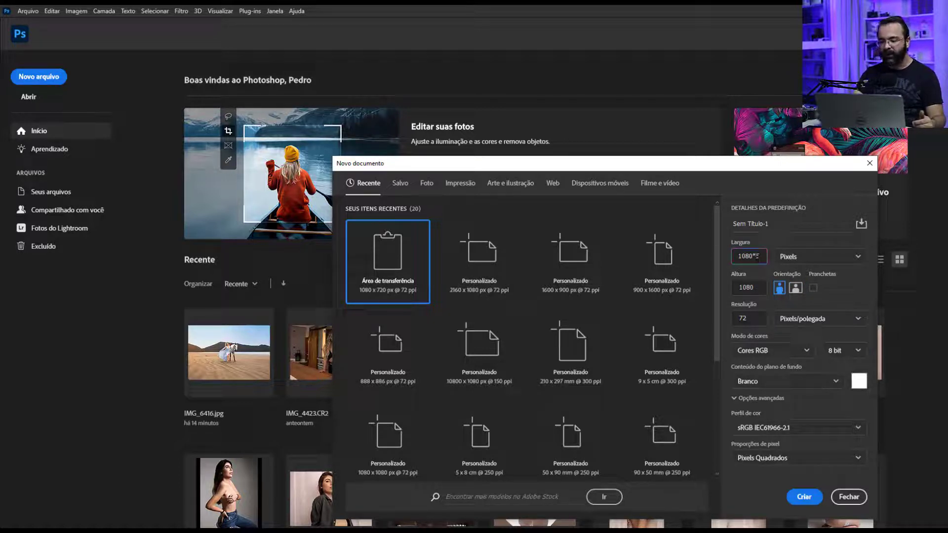
pyautogui.press('Tab')
pyautogui.press('Tab')
pyautogui.write('100')
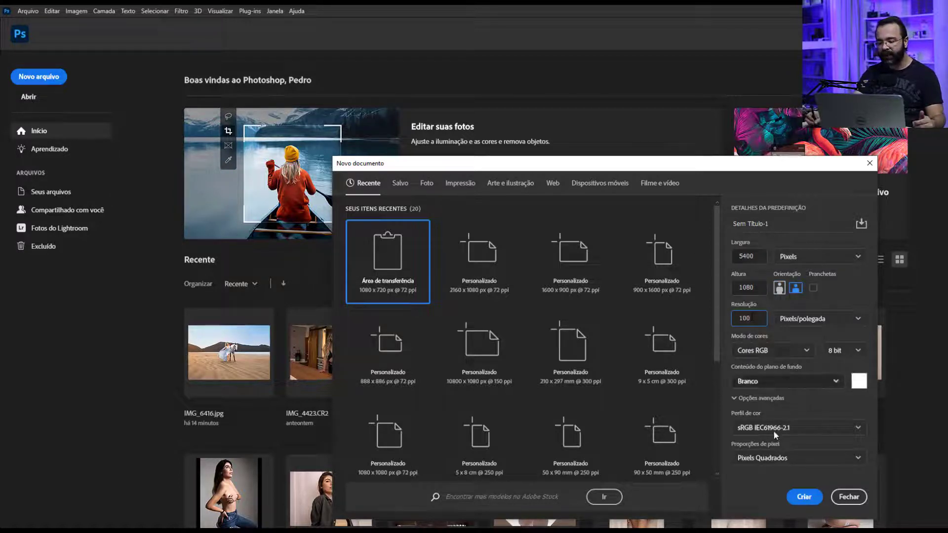
pyautogui.click(797, 494)
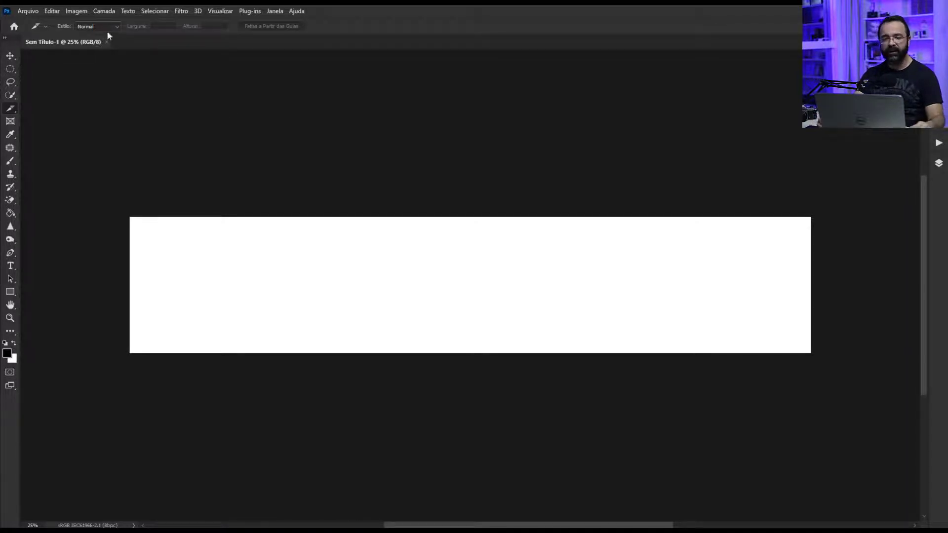
# Apply a 5-column guide layout with the column Largura and Medianiz fields cleared.
pyautogui.click(53, 11)
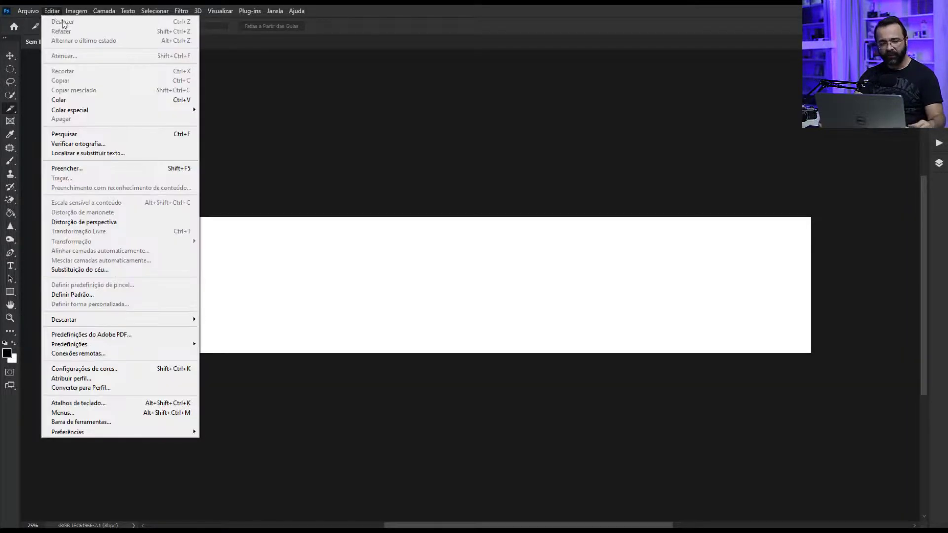
pyautogui.moveTo(221, 10)
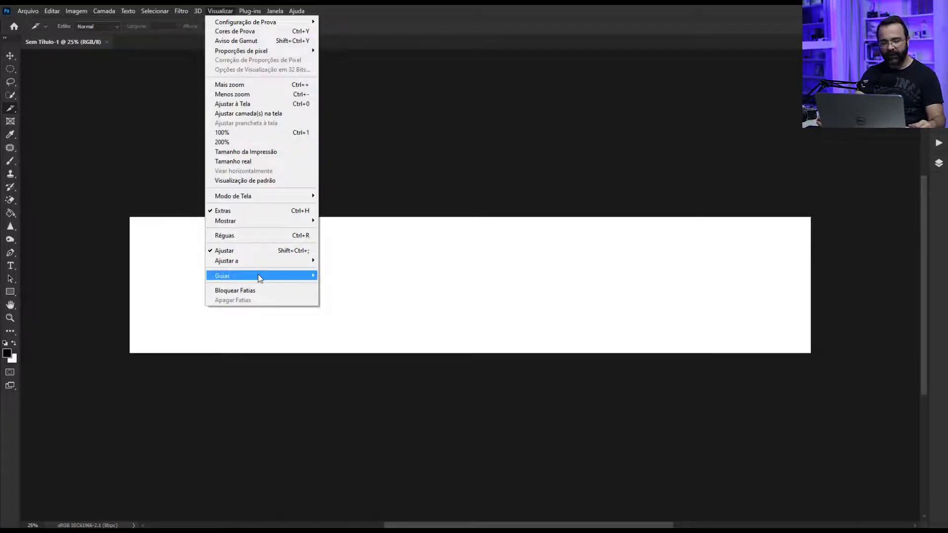
pyautogui.moveTo(222, 276)
pyautogui.click(151, 345)
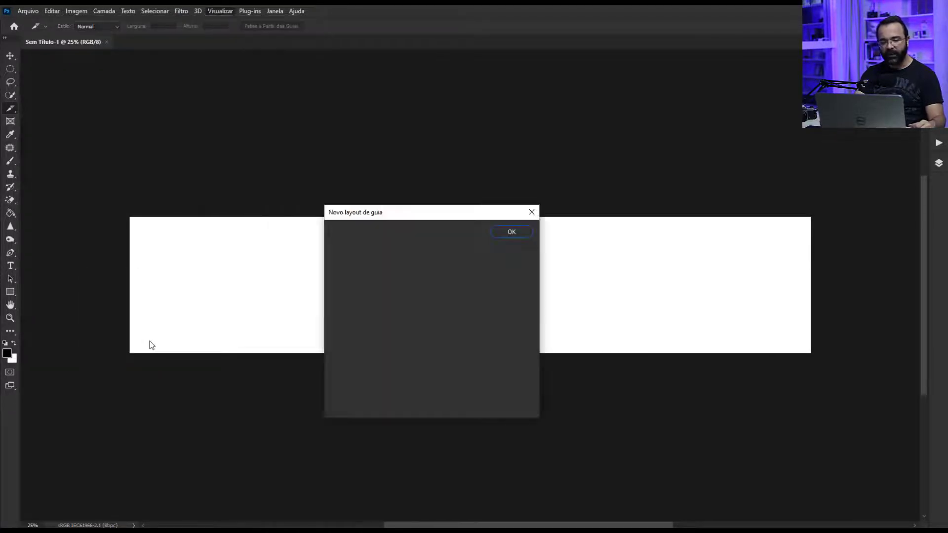
pyautogui.doubleClick(383, 314)
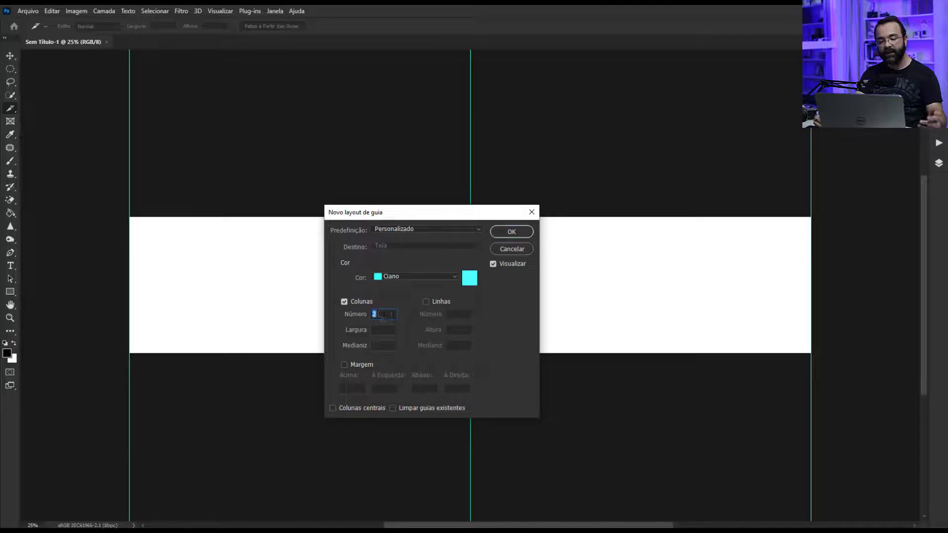
pyautogui.write('5')
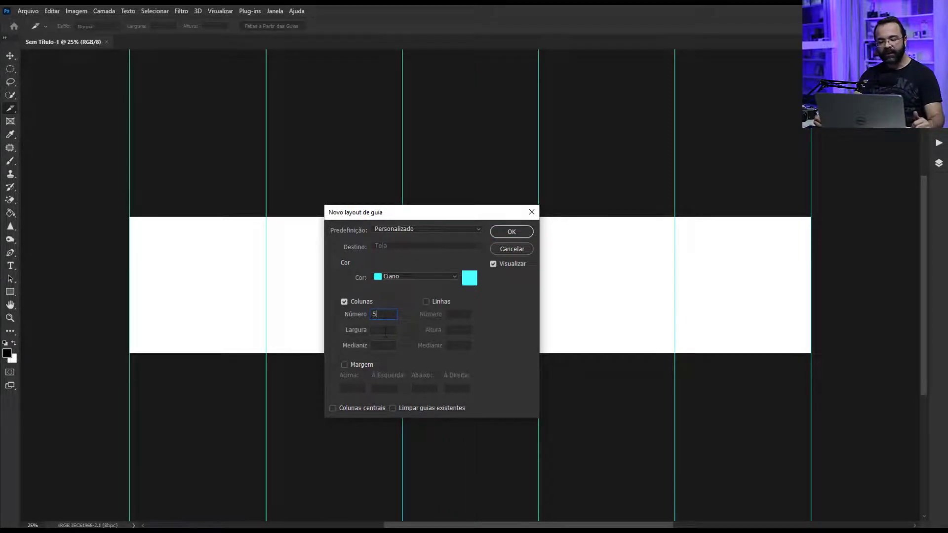
pyautogui.write('10')
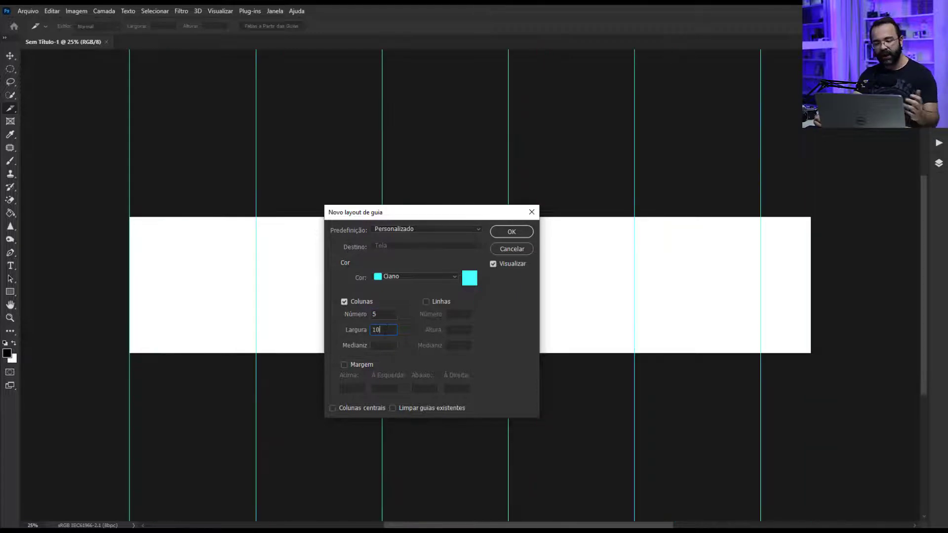
pyautogui.doubleClick(384, 330)
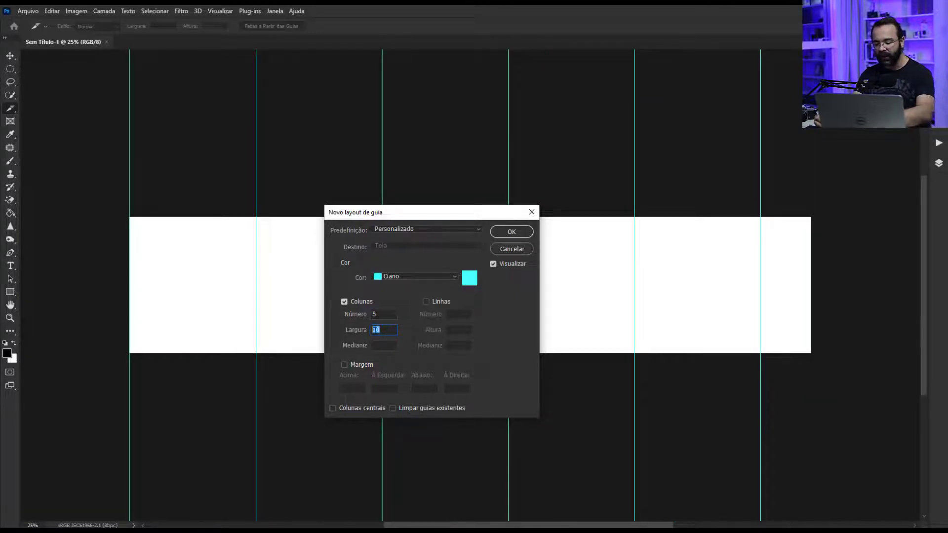
pyautogui.press('BackSpace')
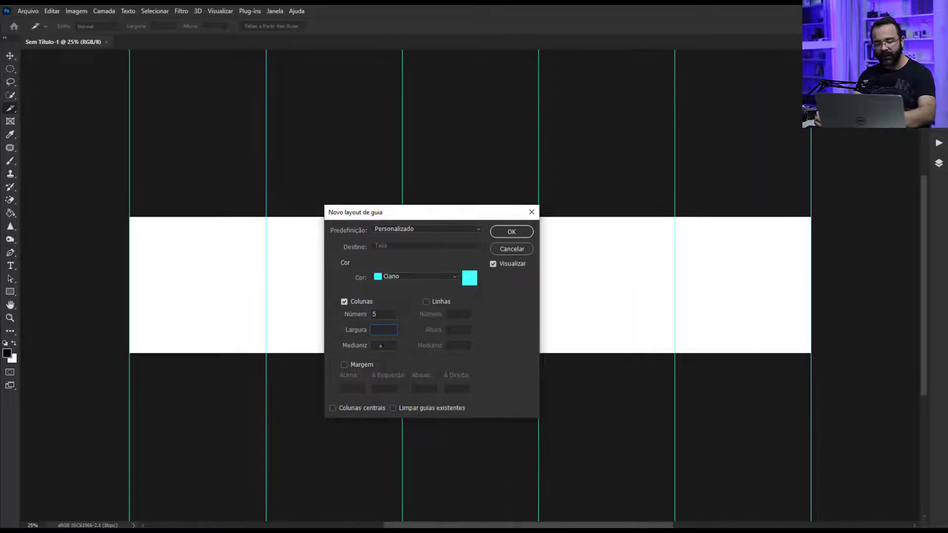
pyautogui.click(381, 346)
pyautogui.write('10')
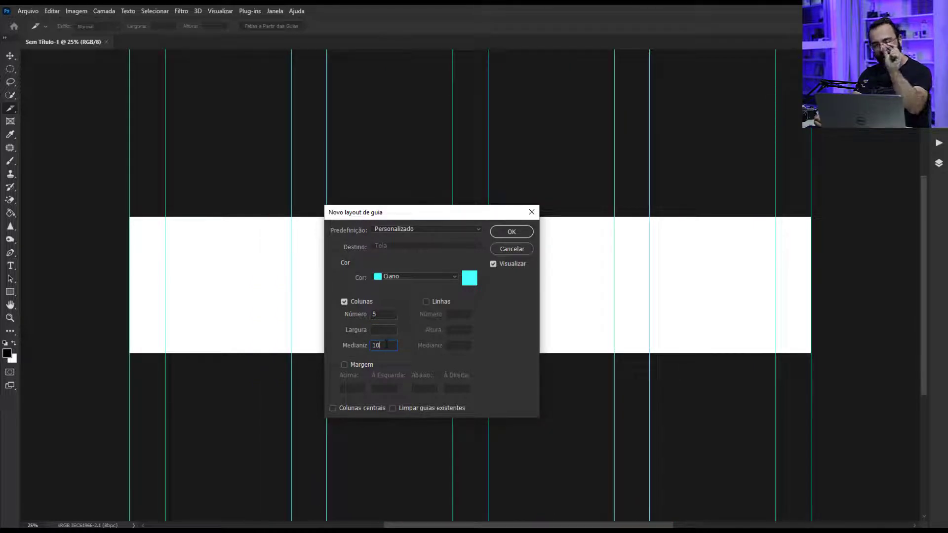
pyautogui.press('BackSpace')
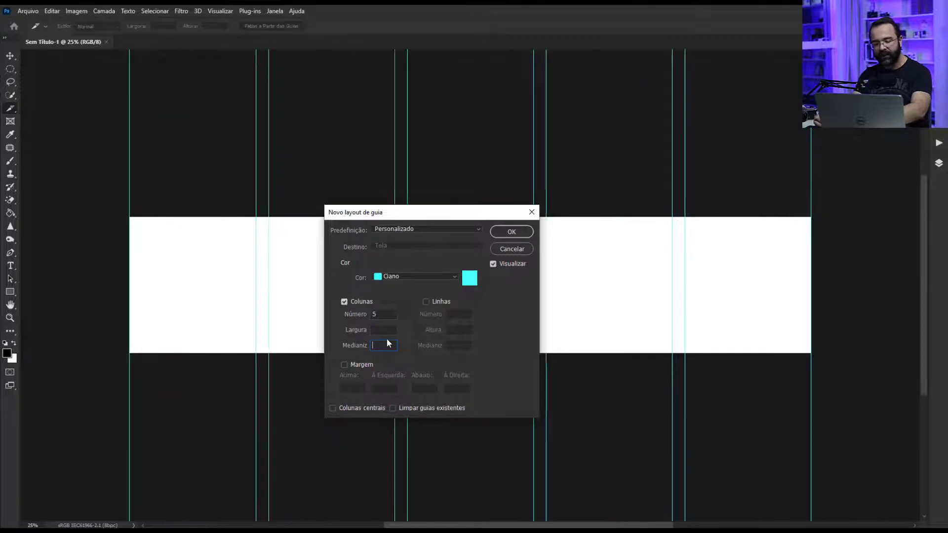
pyautogui.press('BackSpace')
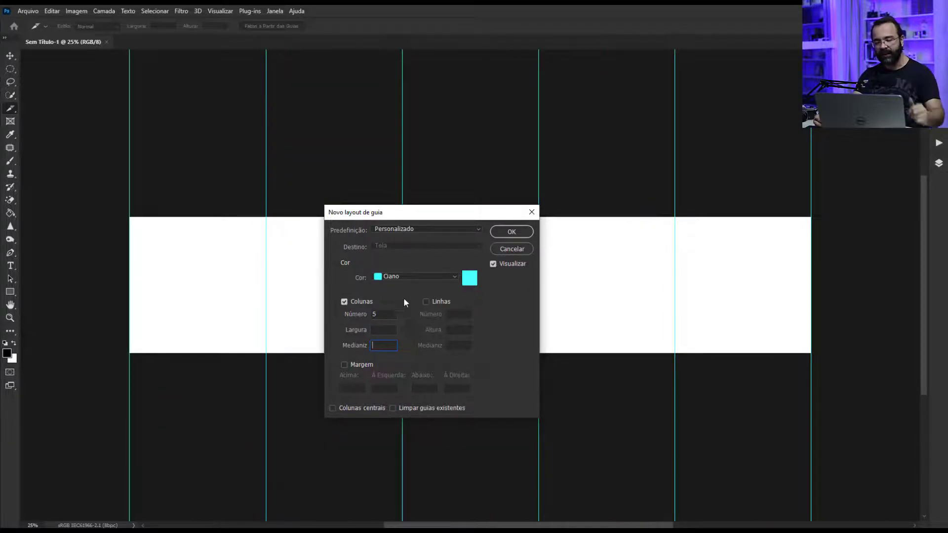
pyautogui.click(511, 233)
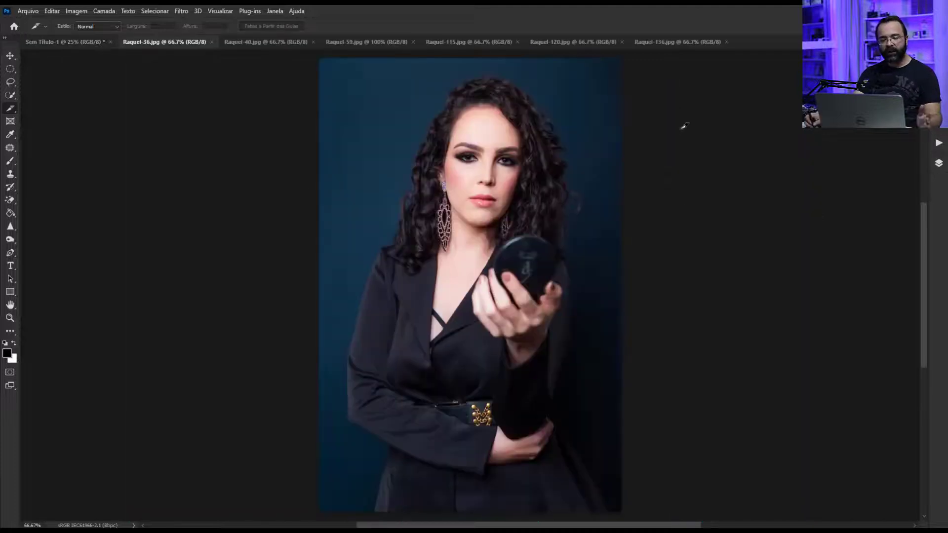
# Review each of the six portrait photo tabs, then return to the Sem Título-1 canvas.
pyautogui.click(281, 42)
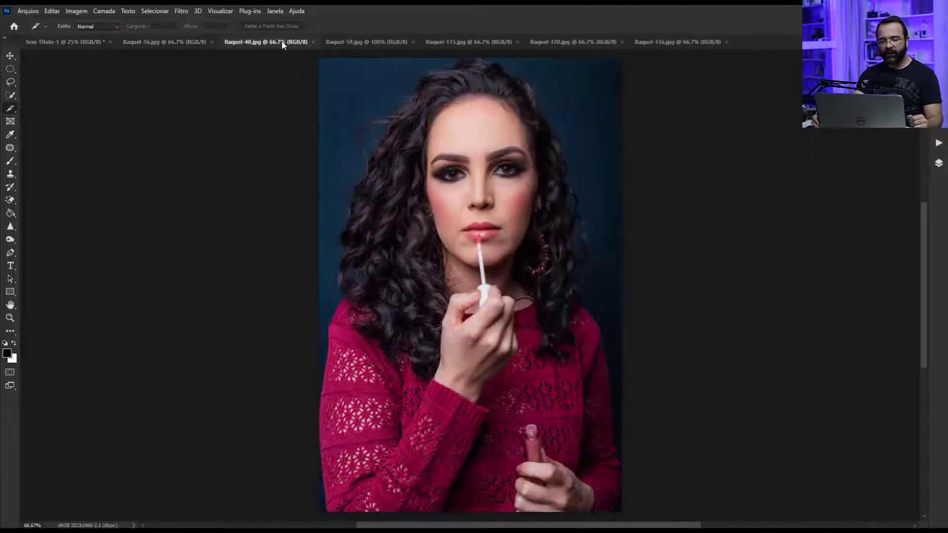
pyautogui.click(383, 42)
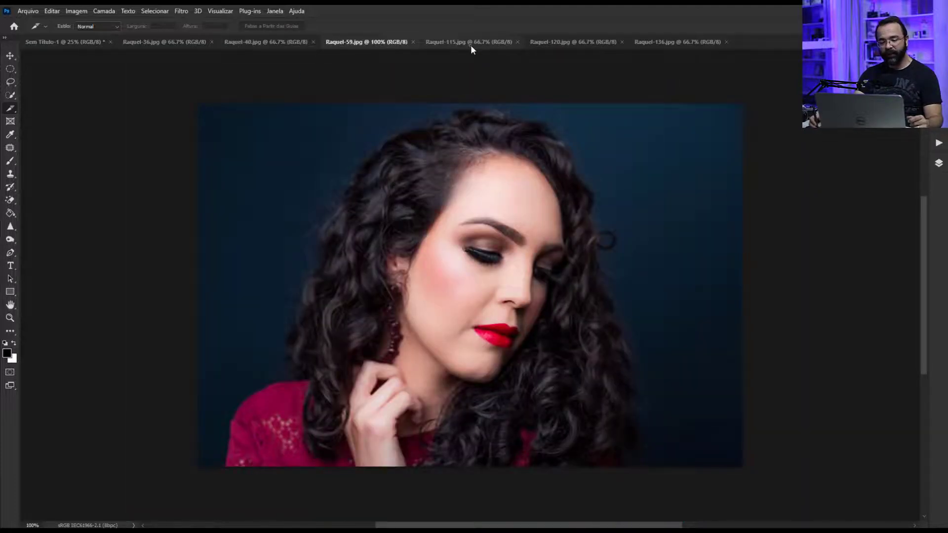
pyautogui.click(470, 45)
pyautogui.click(560, 46)
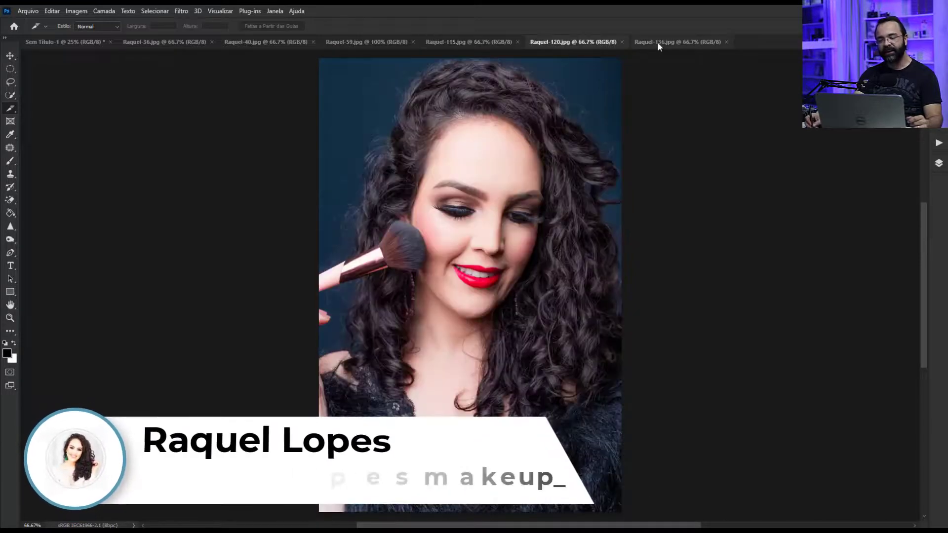
pyautogui.click(661, 44)
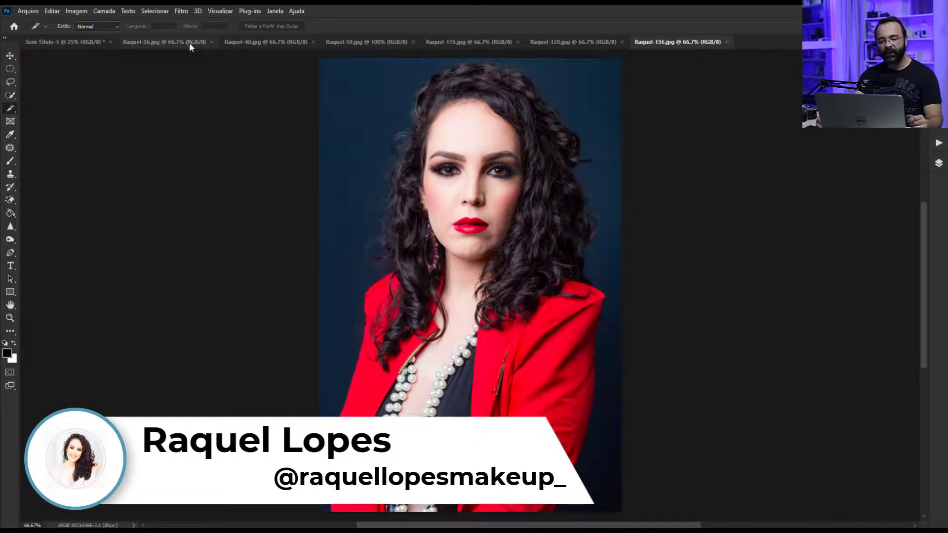
pyautogui.click(188, 43)
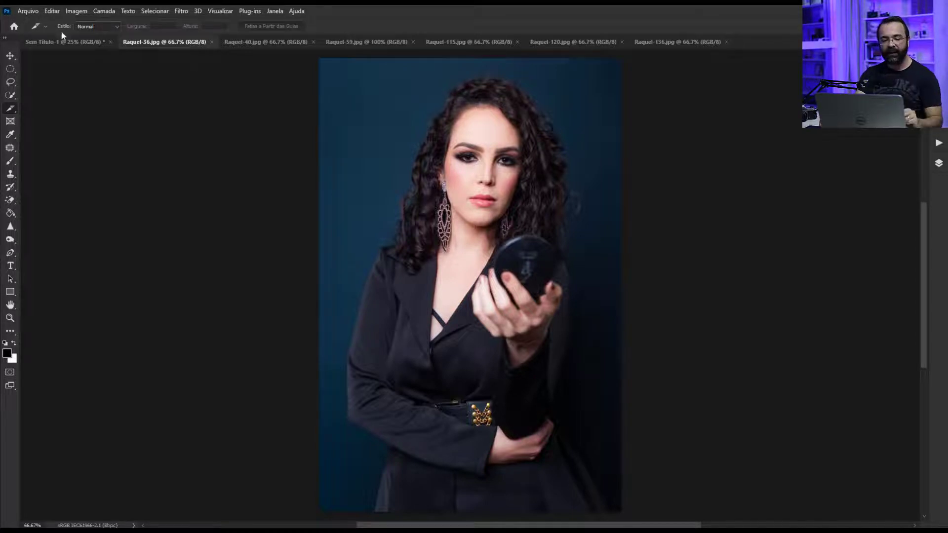
pyautogui.click(69, 42)
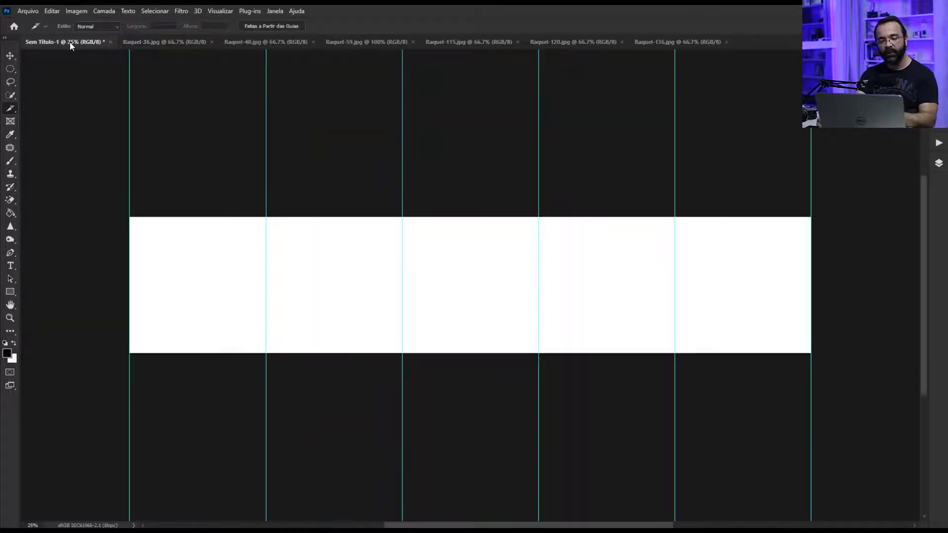
# Paste the first portrait into the canvas and move it into the leftmost column.
pyautogui.click(164, 41)
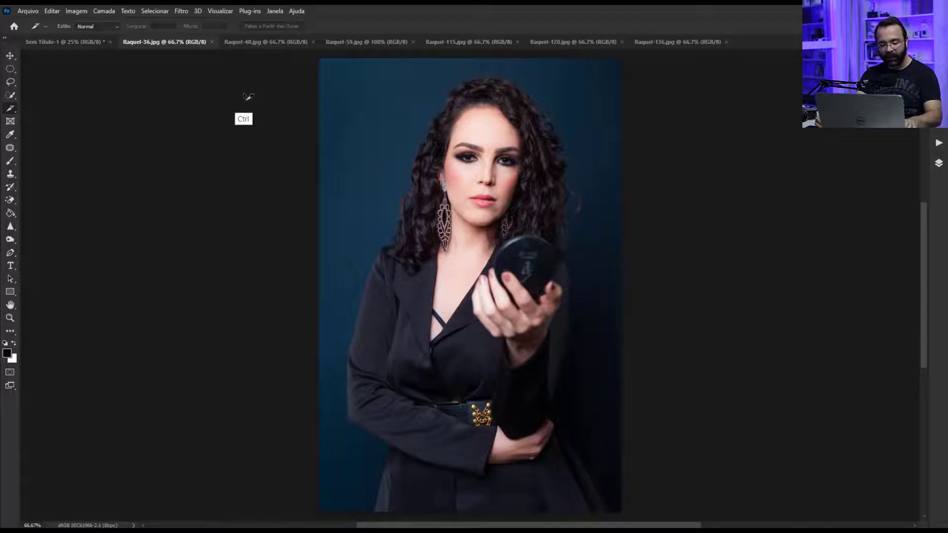
pyautogui.click(81, 42)
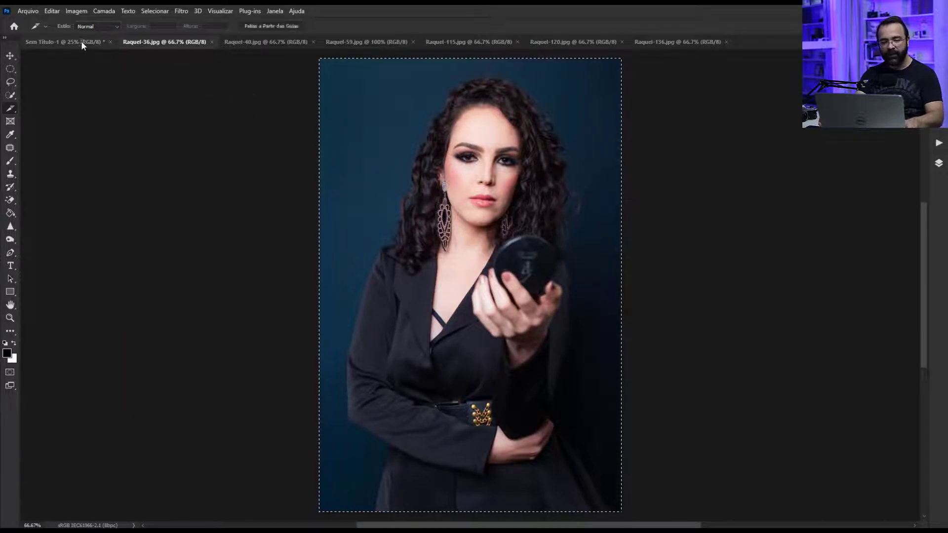
pyautogui.hotkey('ctrl', 'v')
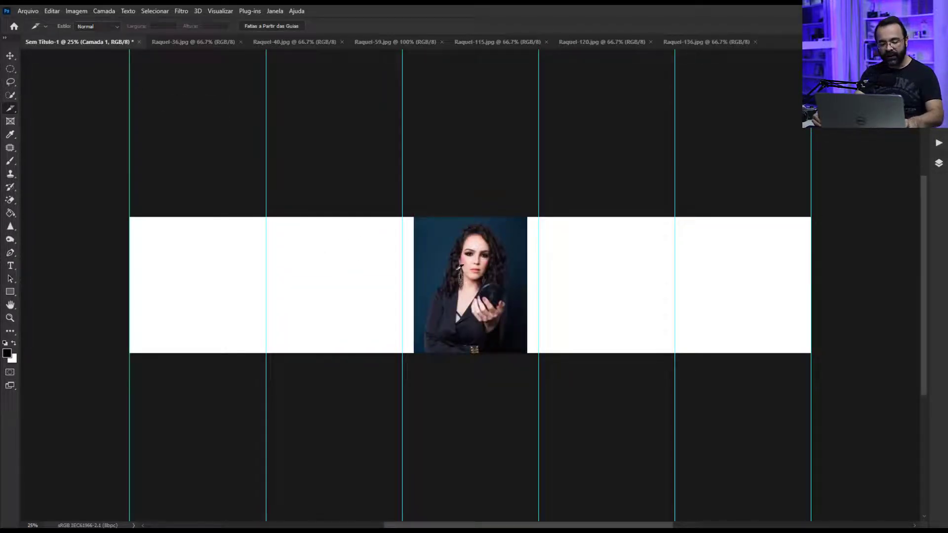
pyautogui.press('v')
pyautogui.moveTo(482, 285)
pyautogui.mouseDown()
pyautogui.moveTo(193, 286)
pyautogui.moveTo(203, 285)
pyautogui.mouseUp()
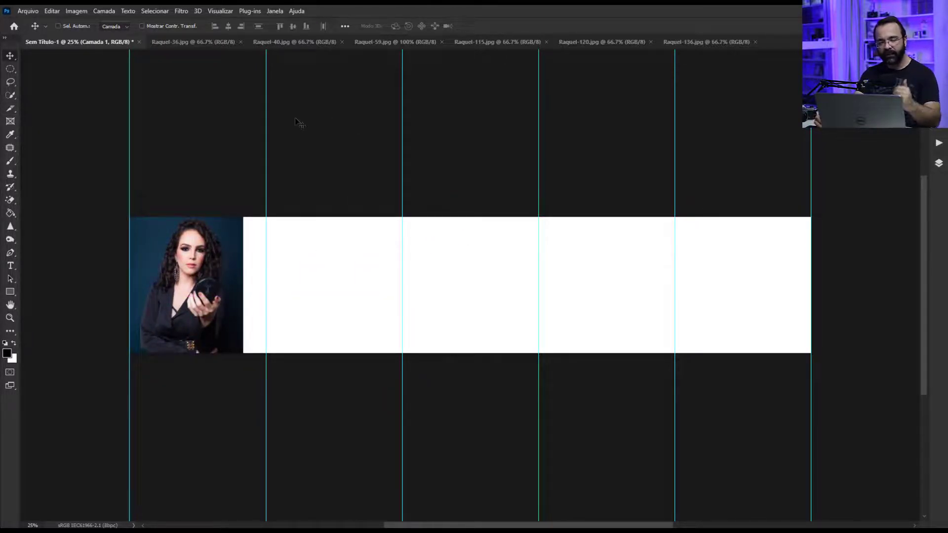
# Drag the other portraits into the wide canvas and close the source photo documents.
pyautogui.click(295, 41)
pyautogui.moveTo(383, 196); pyautogui.dragTo(304, 286)
pyautogui.click(395, 42)
pyautogui.moveTo(444, 223); pyautogui.dragTo(111, 38)
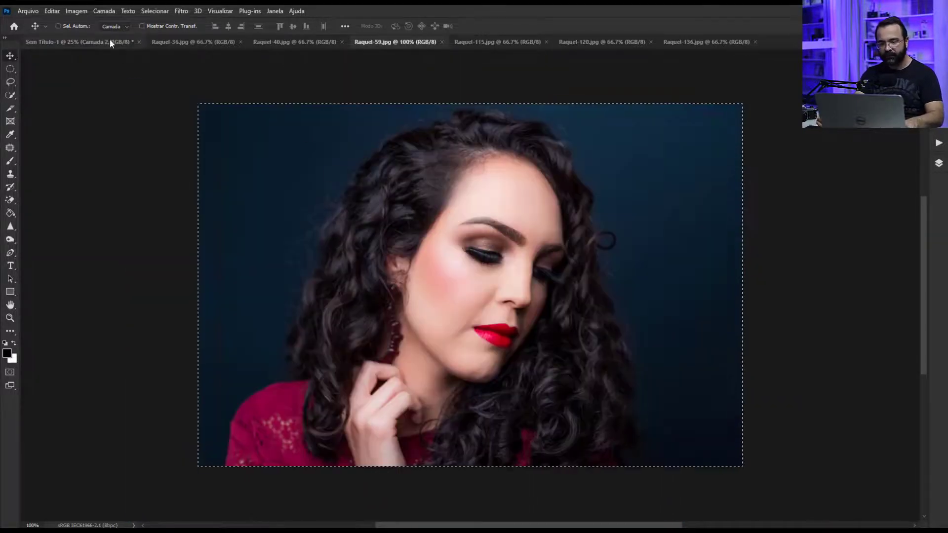
pyautogui.click(498, 41)
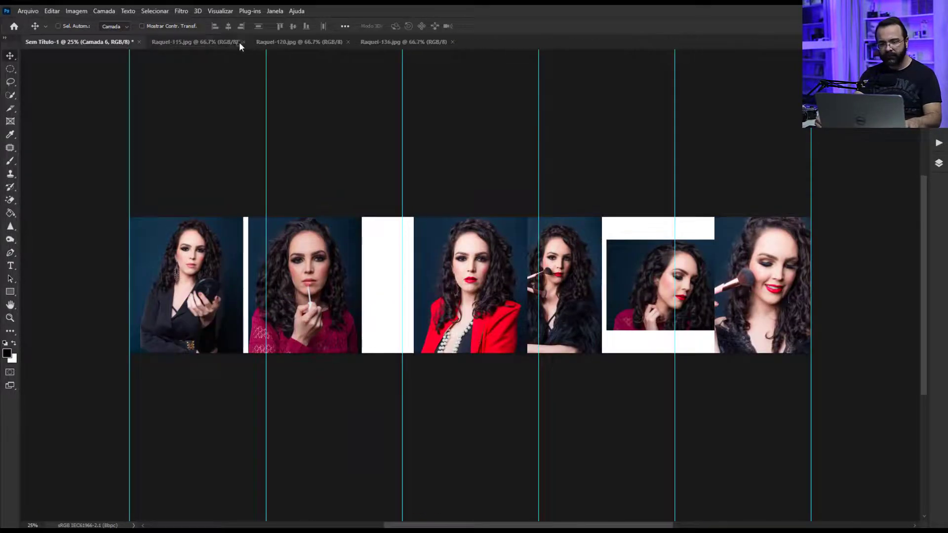
pyautogui.click(241, 42)
pyautogui.click(241, 42)
pyautogui.click(242, 42)
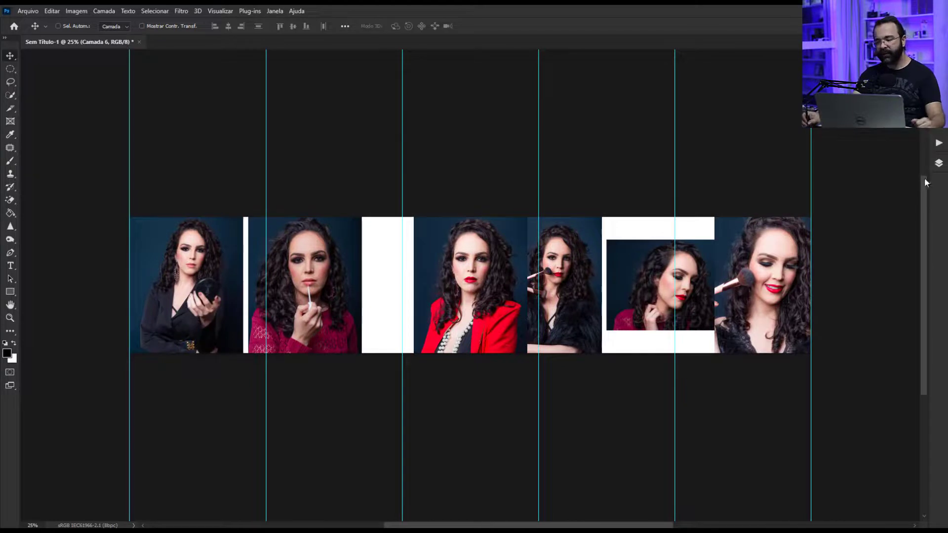
pyautogui.click(938, 164)
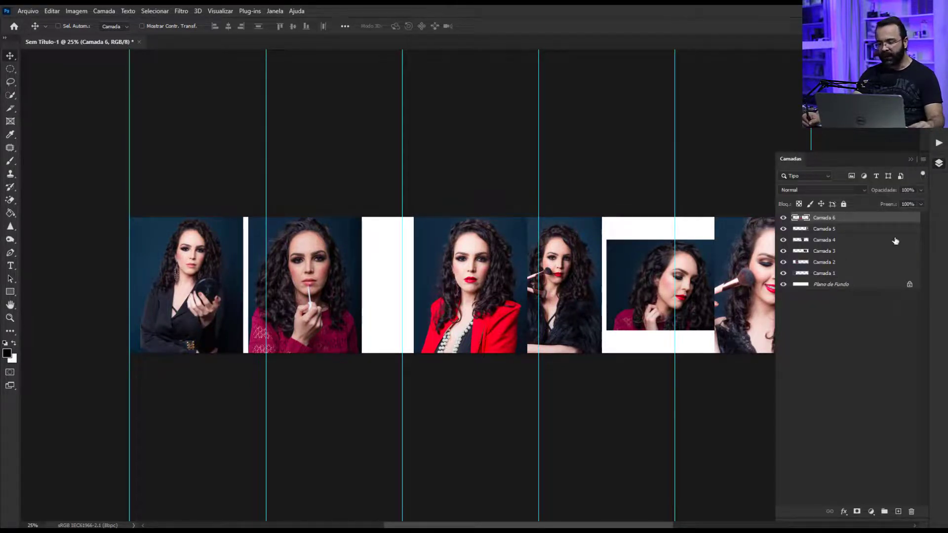
pyautogui.click(939, 166)
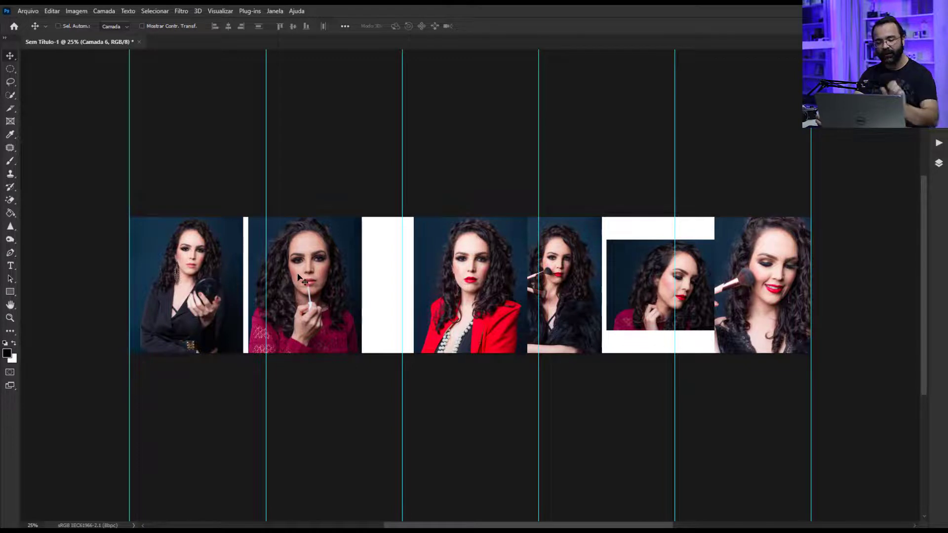
# Nudge the second photo left so it sits against the first.
pyautogui.moveTo(323, 288); pyautogui.dragTo(312, 286)
pyautogui.rightClick(326, 279)
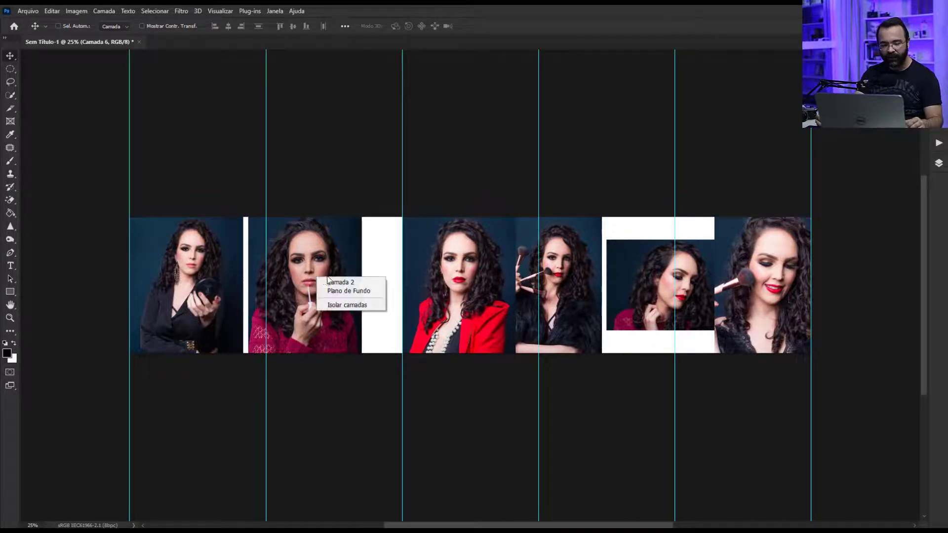
pyautogui.press('Escape')
pyautogui.moveTo(334, 280); pyautogui.dragTo(323, 275)
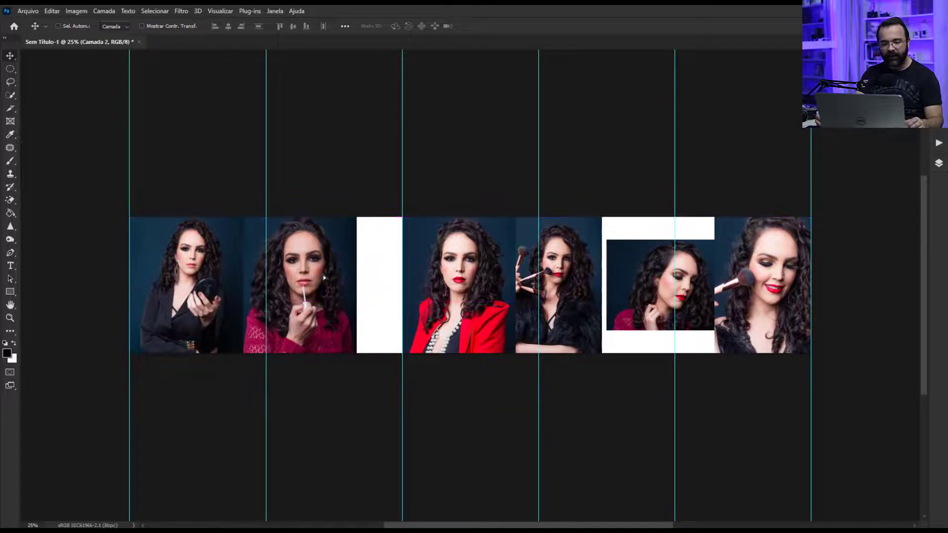
# Move the framed close-up into the white slot and shift the fifth and red-jacket photos right.
pyautogui.rightClick(661, 286)
pyautogui.click(682, 291)
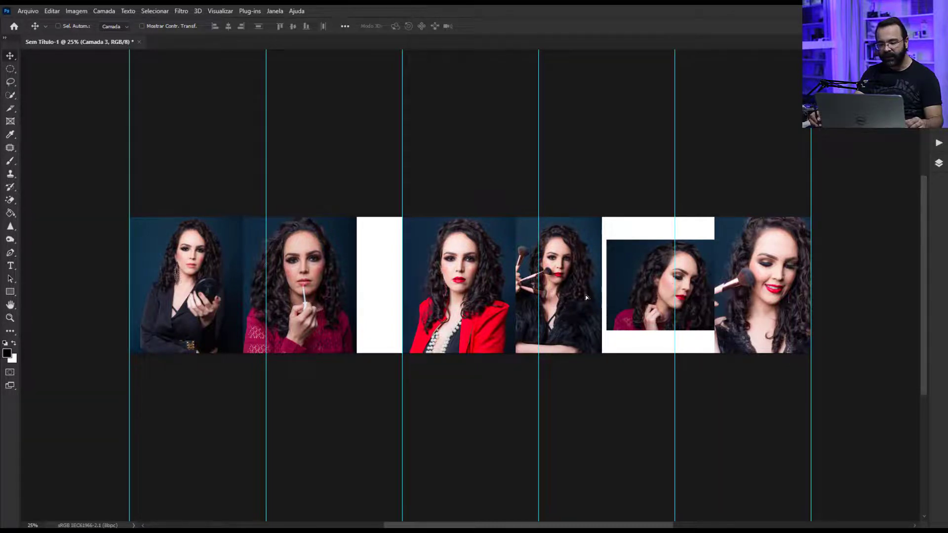
pyautogui.moveTo(651, 295); pyautogui.dragTo(452, 265)
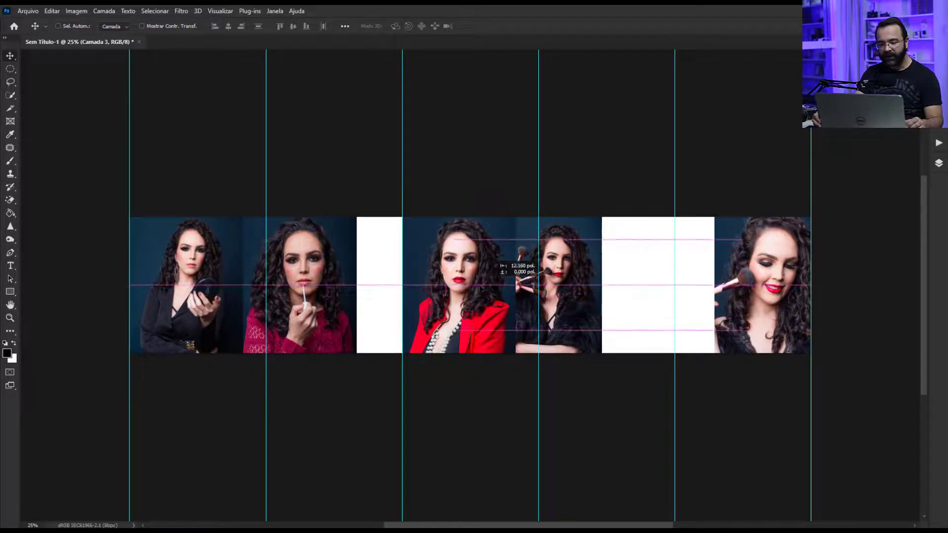
pyautogui.rightClick(554, 262)
pyautogui.click(600, 273)
pyautogui.moveTo(665, 271); pyautogui.dragTo(695, 266)
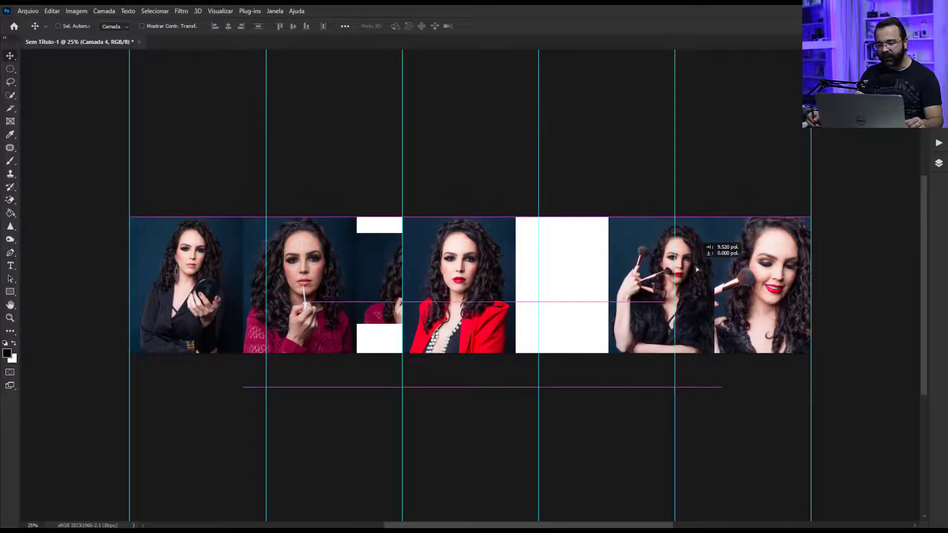
pyautogui.rightClick(509, 275)
pyautogui.click(509, 276)
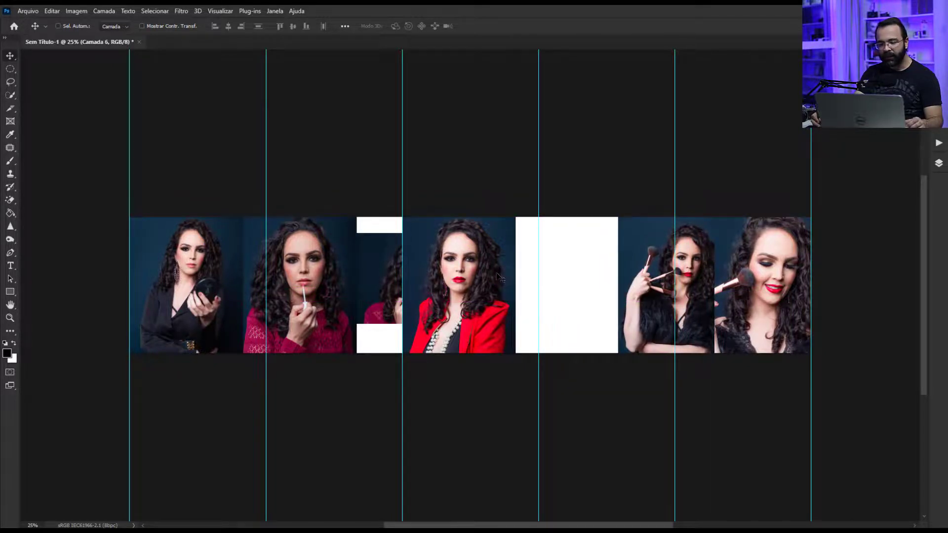
pyautogui.moveTo(509, 275); pyautogui.dragTo(612, 273)
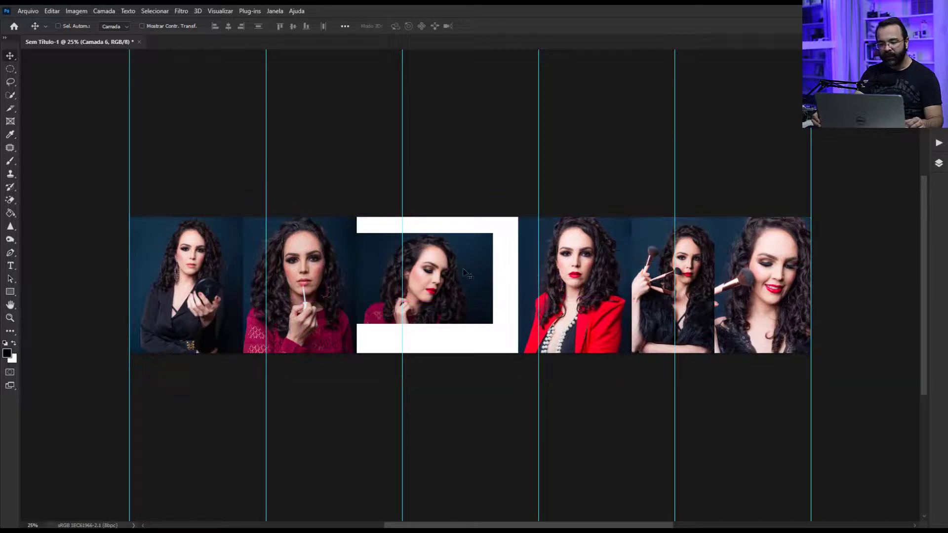
# Scale the Camada 3 close-up to full canvas height and position it in its column.
pyautogui.rightClick(465, 272)
pyautogui.click(482, 281)
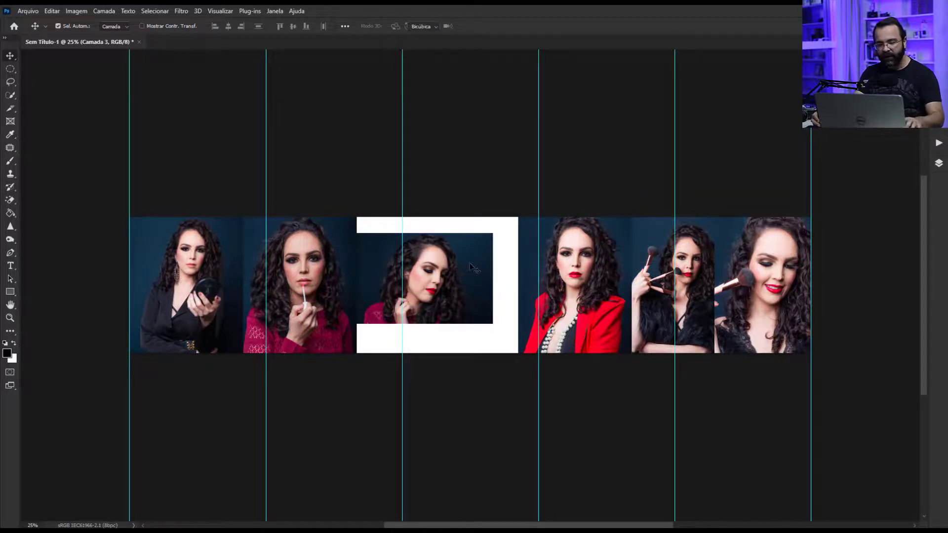
pyautogui.hotkey('ctrl', 't')
pyautogui.moveTo(424, 232); pyautogui.dragTo(425, 218)
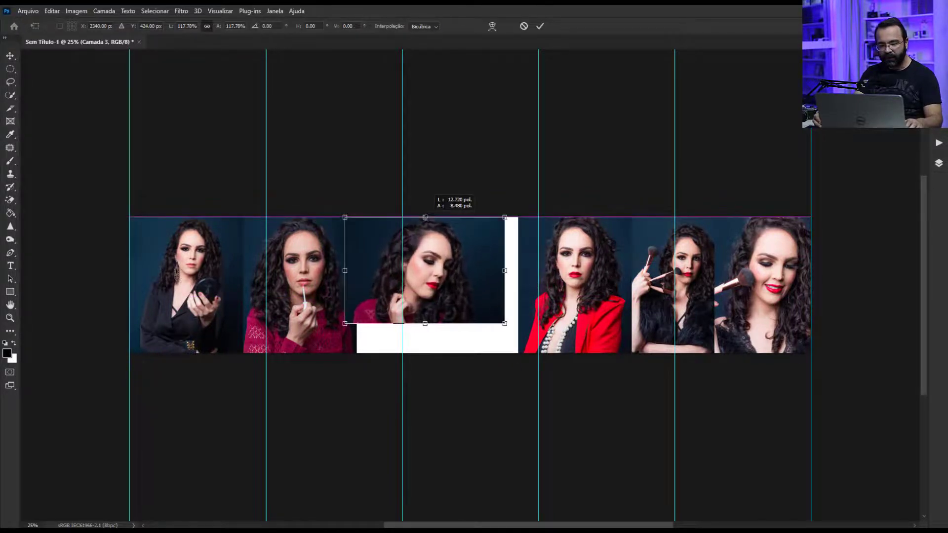
pyautogui.moveTo(421, 325); pyautogui.dragTo(424, 352)
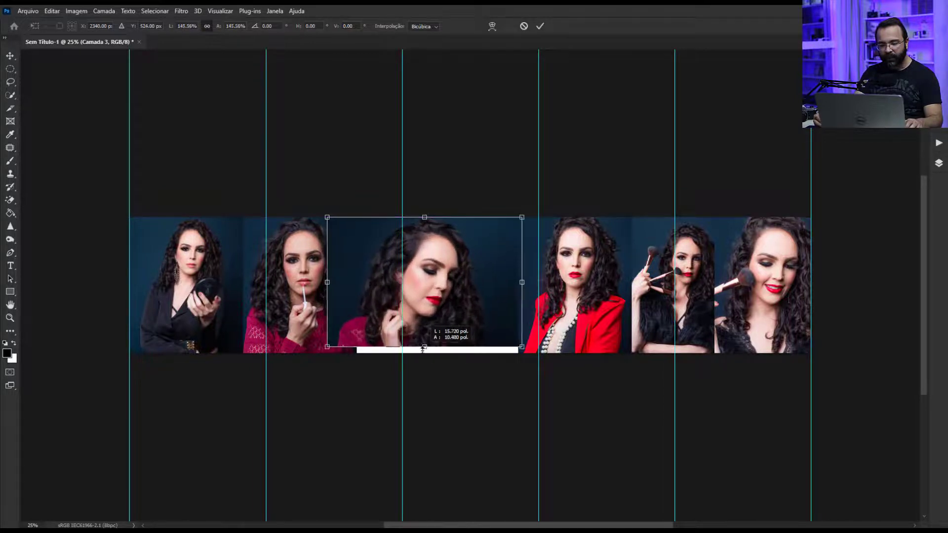
pyautogui.moveTo(443, 316)
pyautogui.mouseDown()
pyautogui.moveTo(483, 314)
pyautogui.moveTo(476, 307)
pyautogui.mouseUp()
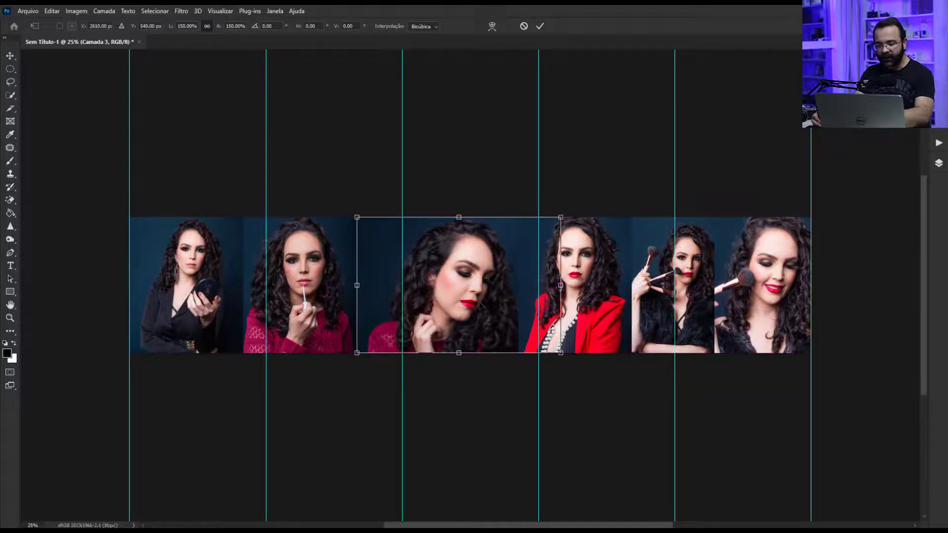
pyautogui.press('Return')
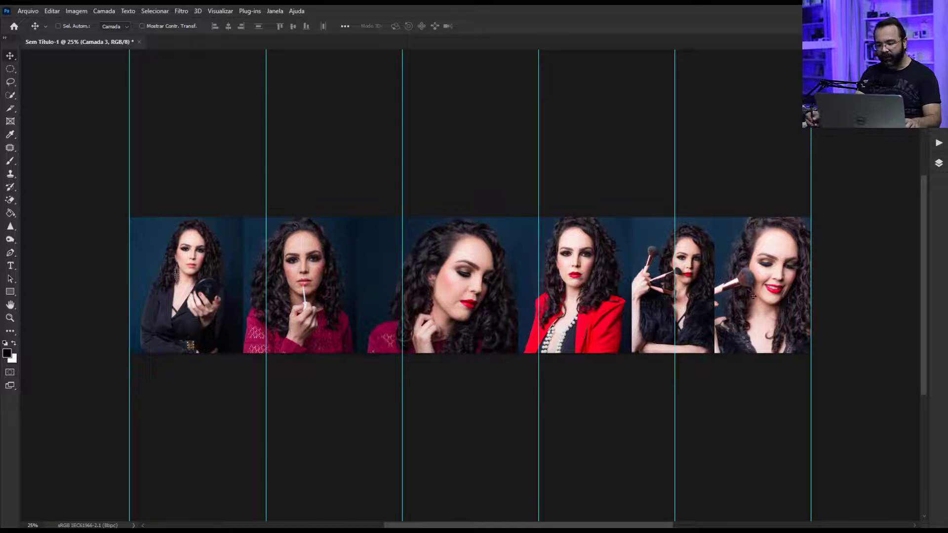
# Move the brush photo behind the last photo and shift the red-jacket photo right.
pyautogui.rightClick(743, 285)
pyautogui.rightClick(695, 284)
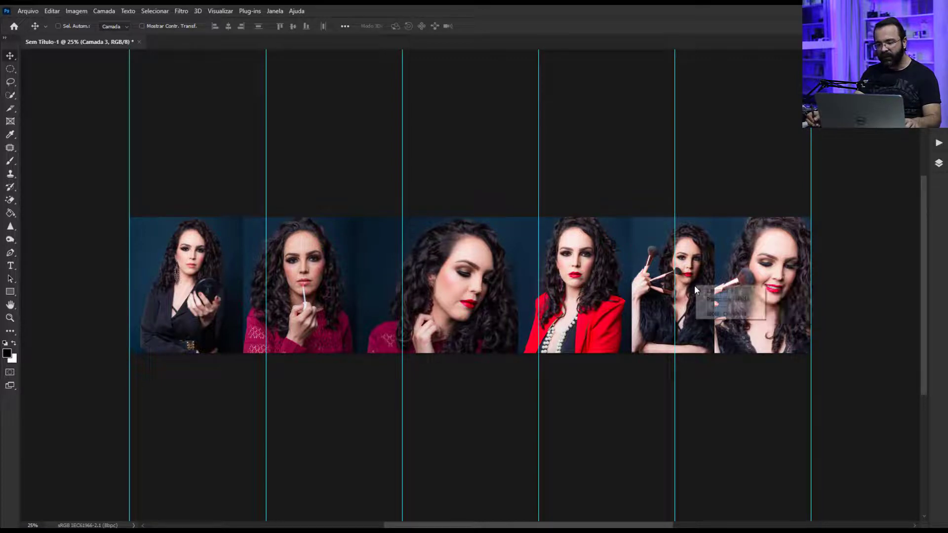
pyautogui.click(711, 298)
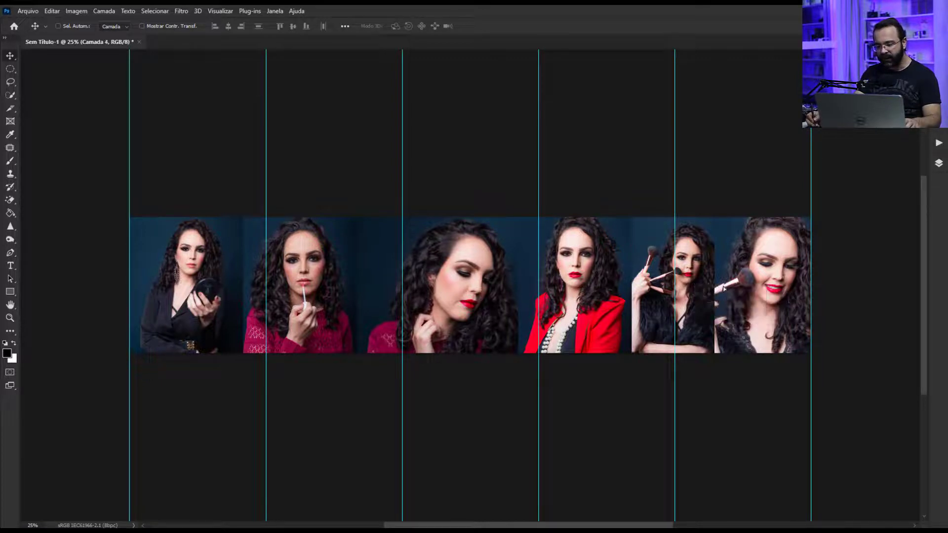
pyautogui.moveTo(723, 289); pyautogui.dragTo(820, 287)
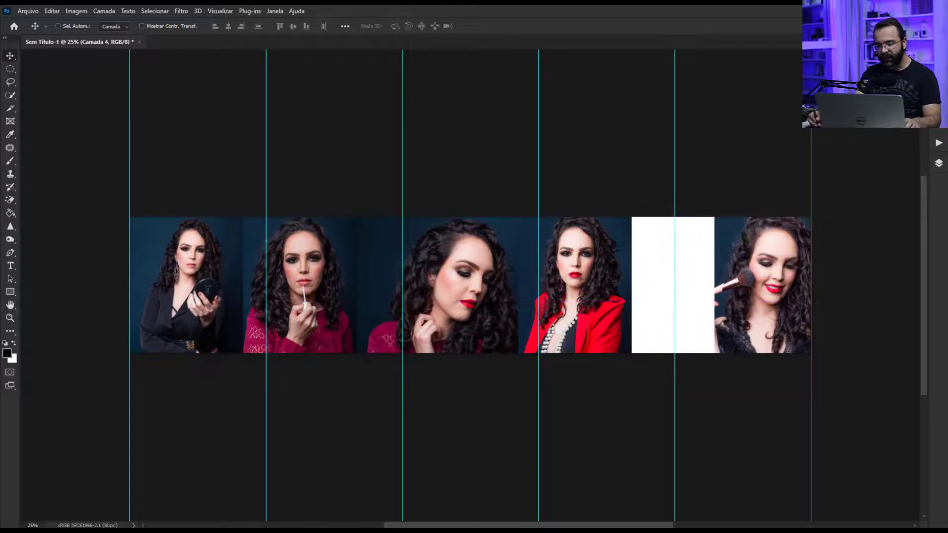
pyautogui.rightClick(599, 279)
pyautogui.click(609, 284)
pyautogui.moveTo(591, 280); pyautogui.dragTo(632, 282)
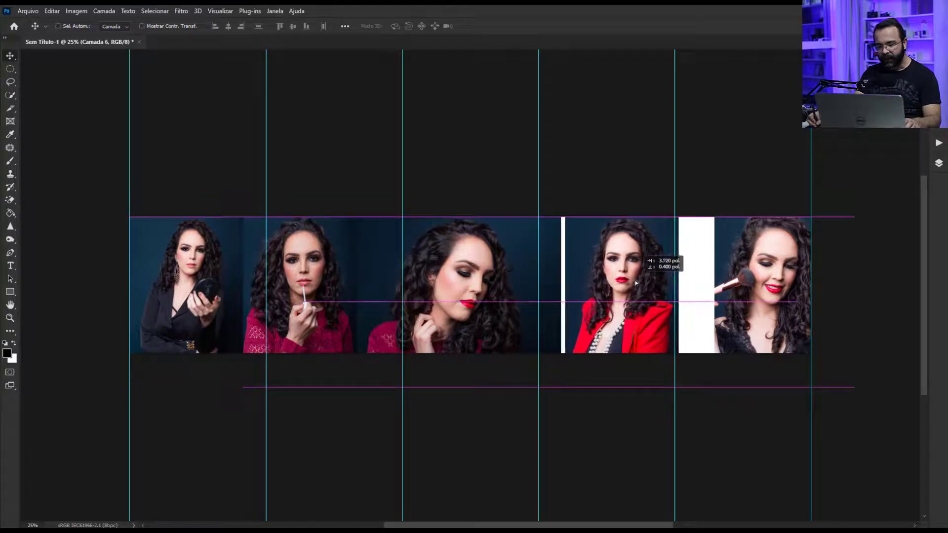
pyautogui.moveTo(633, 282); pyautogui.dragTo(635, 283)
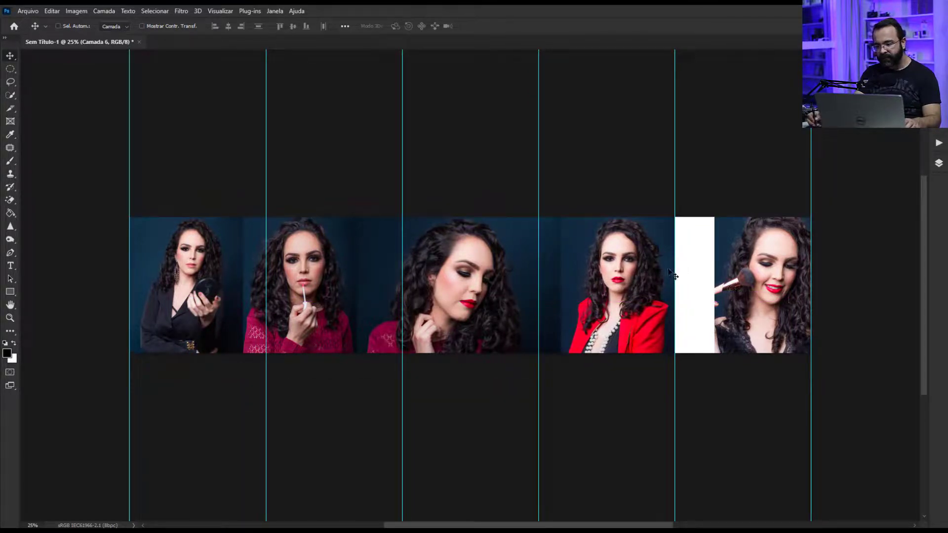
# Snap the last photo to the column guide, delete Camada 4, and move the brush photo right.
pyautogui.rightClick(749, 277)
pyautogui.click(771, 286)
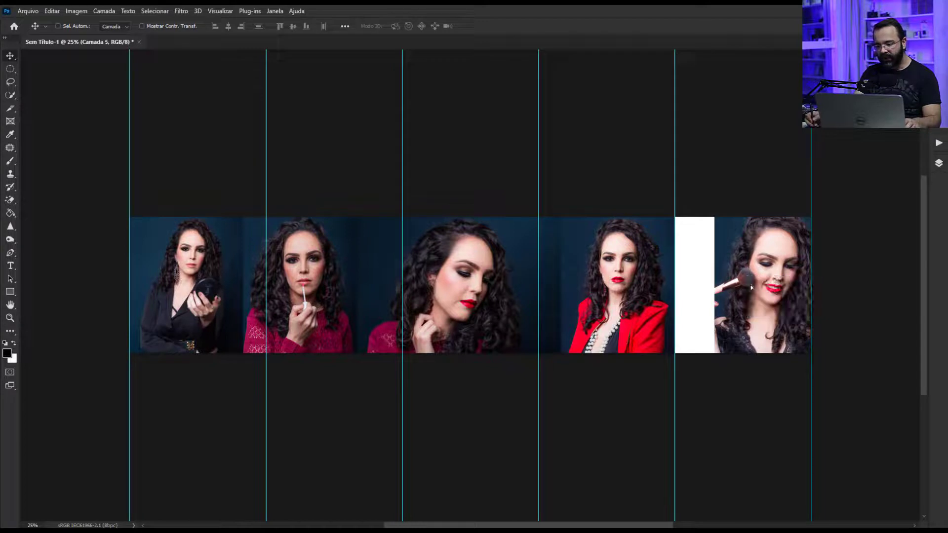
pyautogui.moveTo(751, 287); pyautogui.dragTo(731, 289)
pyautogui.rightClick(801, 289)
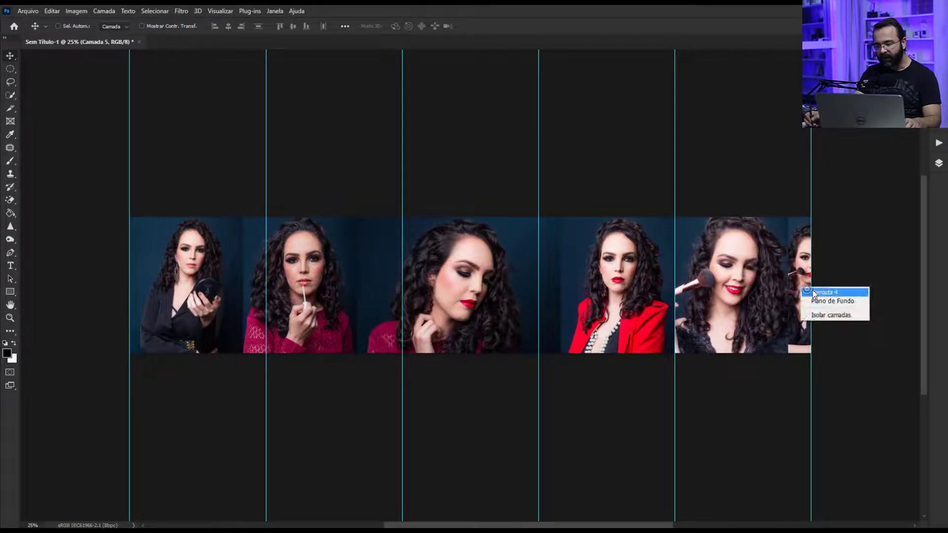
pyautogui.click(848, 292)
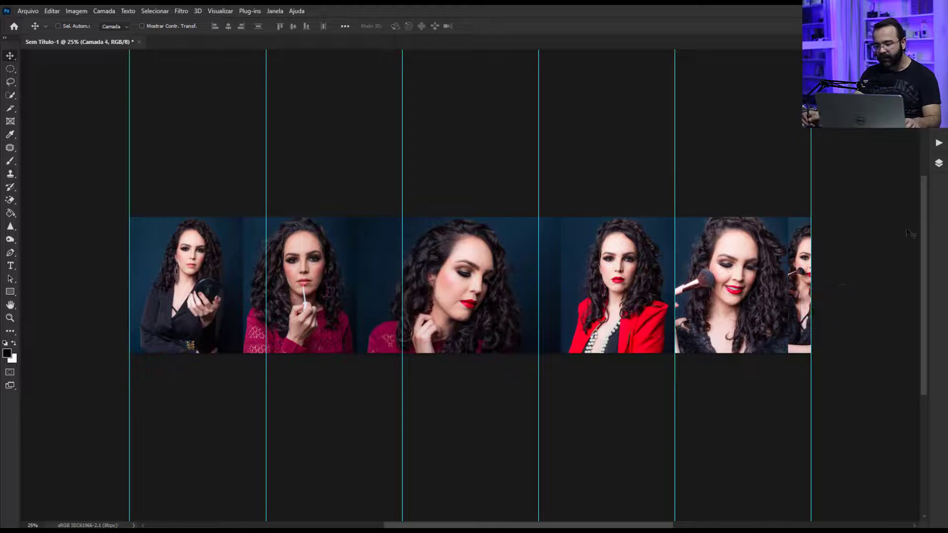
pyautogui.click(938, 166)
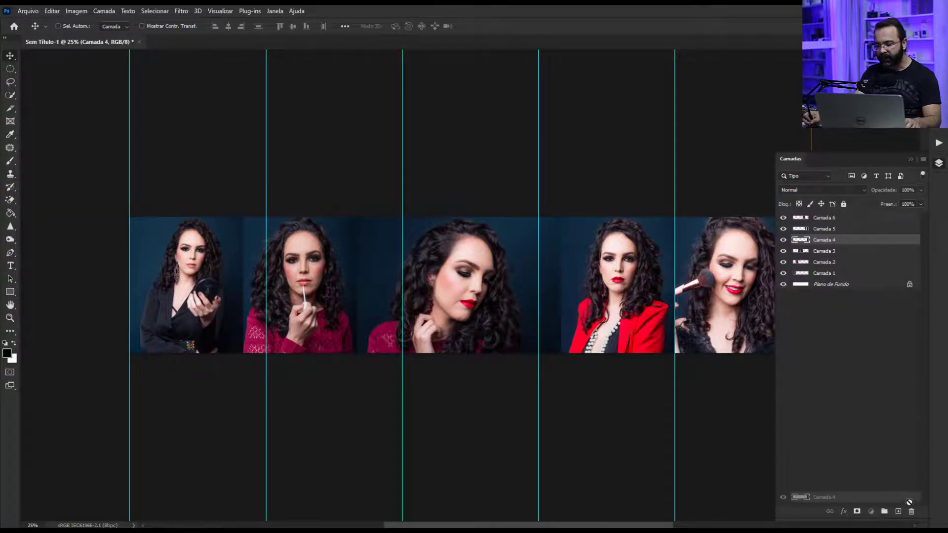
pyautogui.moveTo(848, 240); pyautogui.dragTo(912, 511)
pyautogui.click(939, 163)
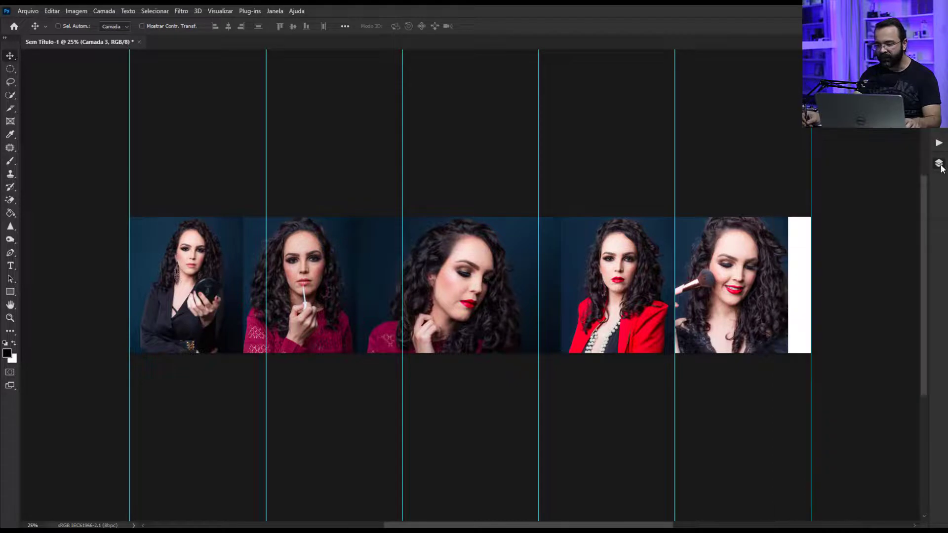
pyautogui.rightClick(762, 305)
pyautogui.click(766, 307)
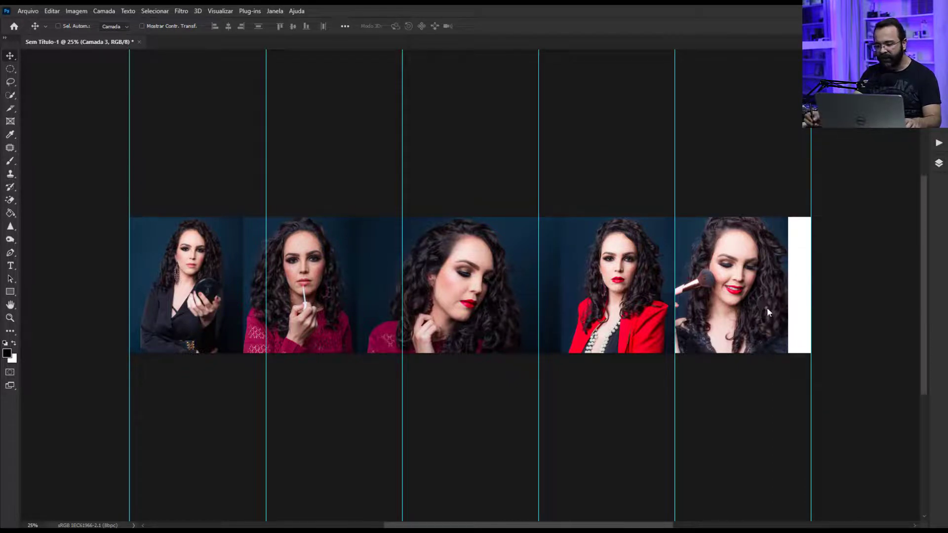
pyautogui.moveTo(762, 306); pyautogui.dragTo(784, 316)
# Scale up the red-jacket Camada 6 photo to cover the white gap and commit.
pyautogui.rightClick(660, 299)
pyautogui.click(674, 302)
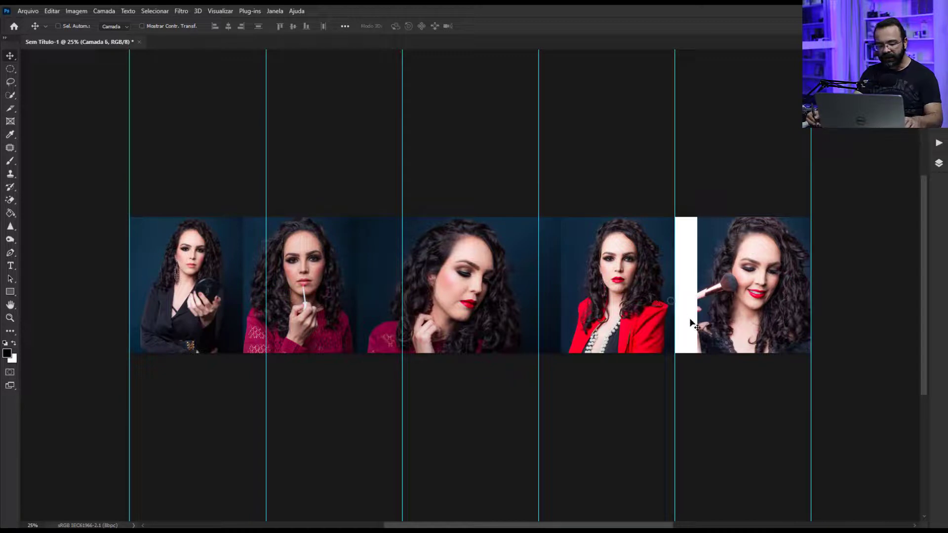
pyautogui.hotkey('ctrl', 't')
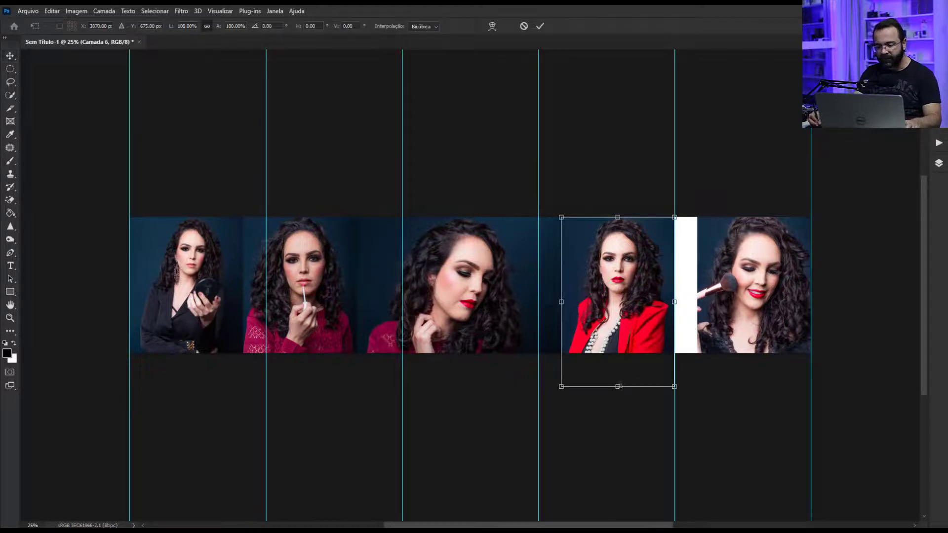
pyautogui.moveTo(618, 388); pyautogui.dragTo(618, 403)
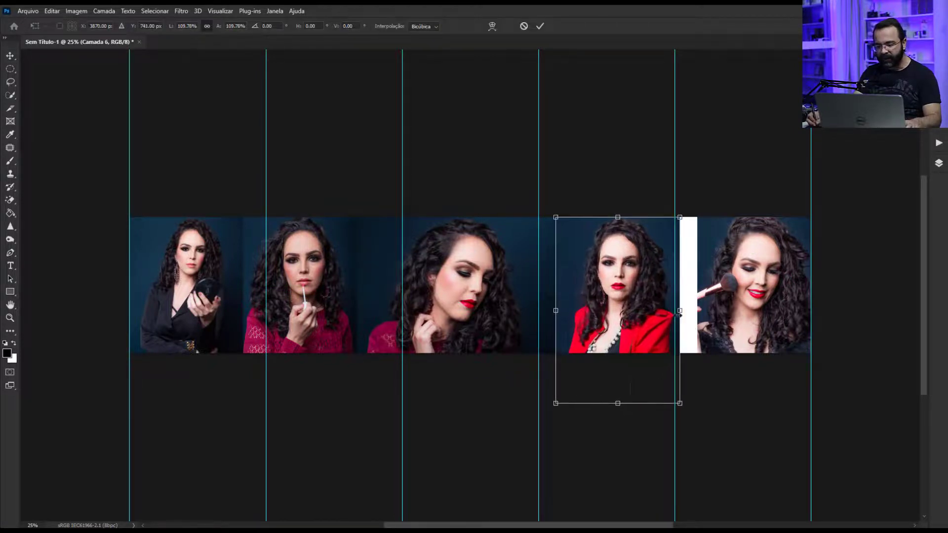
pyautogui.moveTo(681, 311)
pyautogui.mouseDown()
pyautogui.moveTo(698, 310)
pyautogui.moveTo(650, 324)
pyautogui.mouseUp()
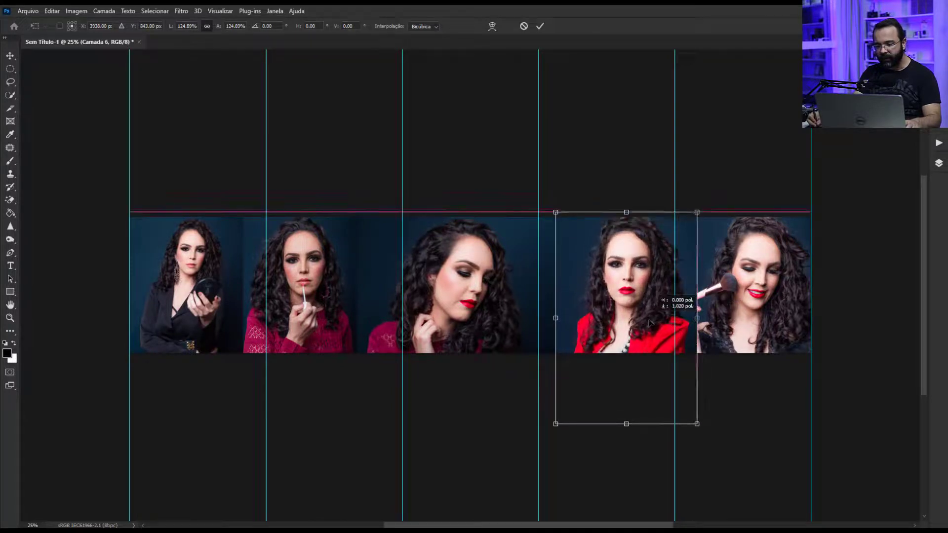
pyautogui.press('Return')
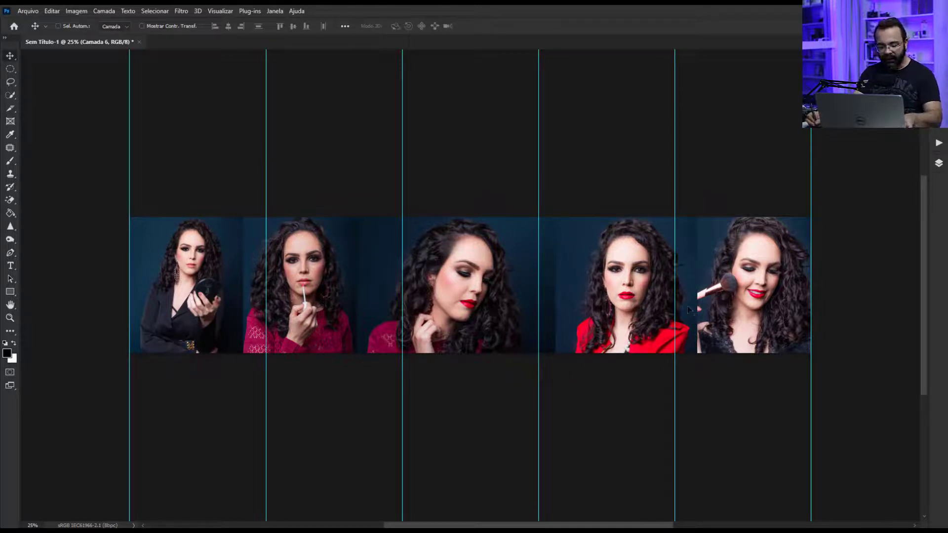
pyautogui.hotkey('ctrl', 't')
pyautogui.moveTo(696, 323); pyautogui.dragTo(692, 324)
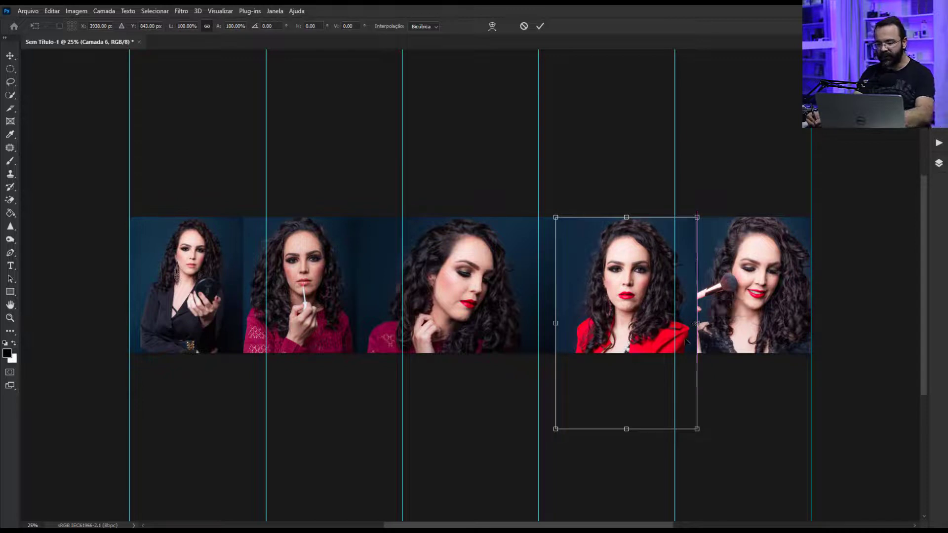
pyautogui.press('Return')
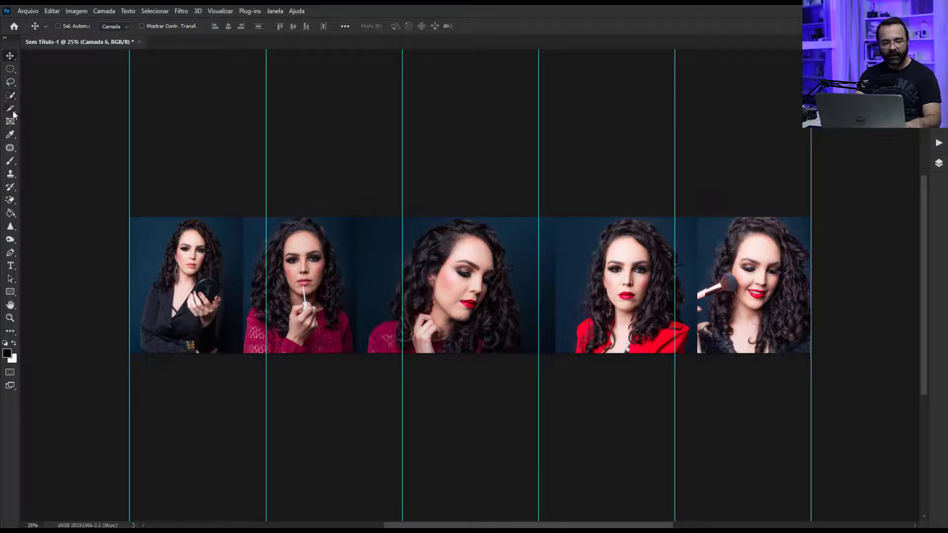
# Create five slices from the column guides using the Slice tool's 'Fatias a Partir das Guias'.
pyautogui.moveTo(13, 114); pyautogui.dragTo(65, 127)
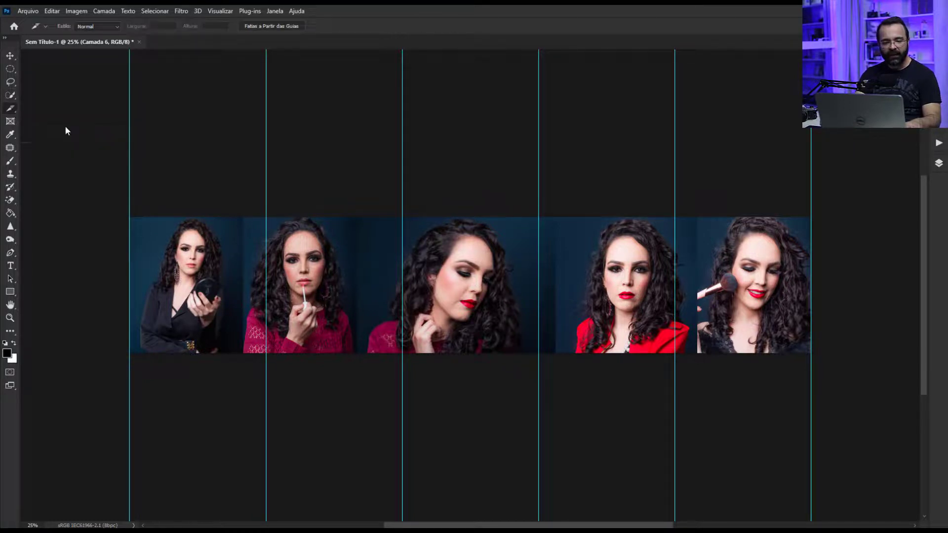
pyautogui.click(275, 27)
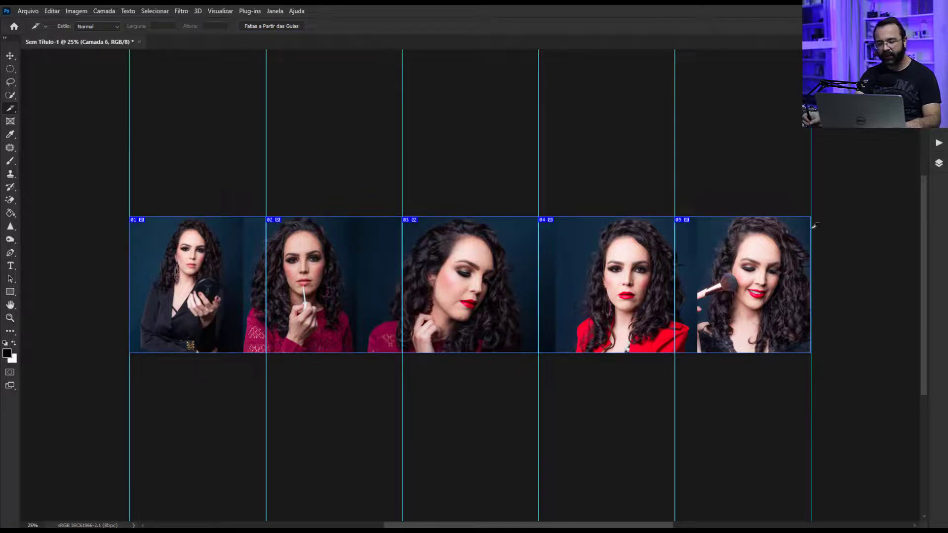
pyautogui.click(33, 13)
pyautogui.moveTo(45, 166)
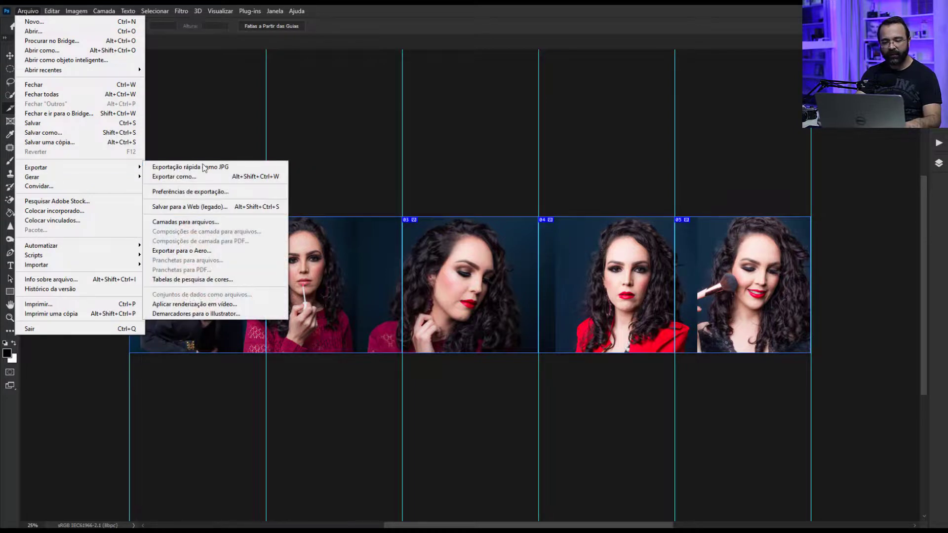
# Dismiss Export As and open Salvar para a Web (legado) from File > Export instead.
pyautogui.click(193, 177)
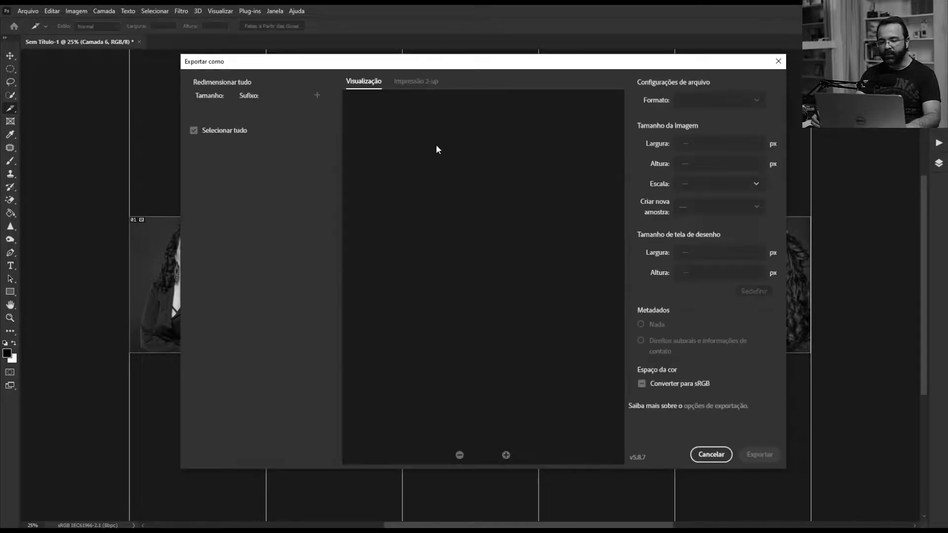
pyautogui.click(778, 62)
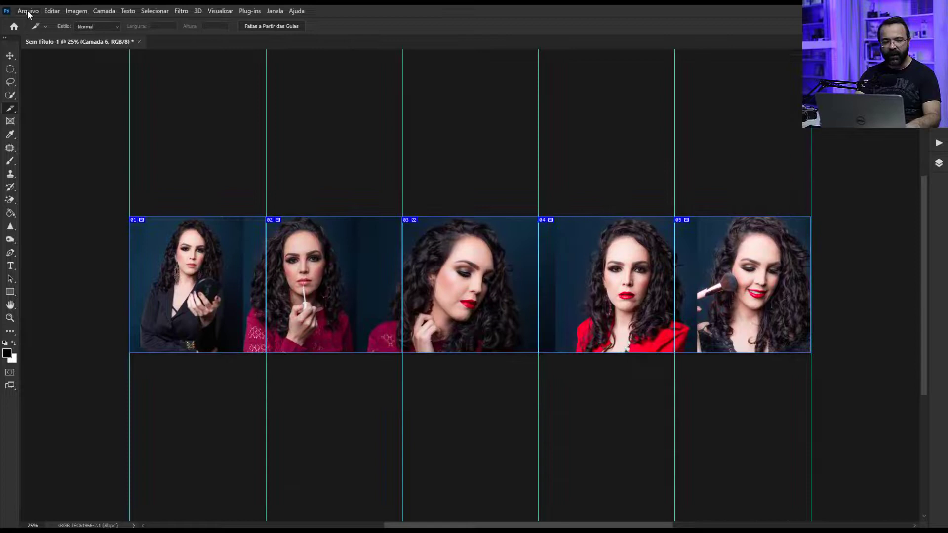
pyautogui.click(29, 12)
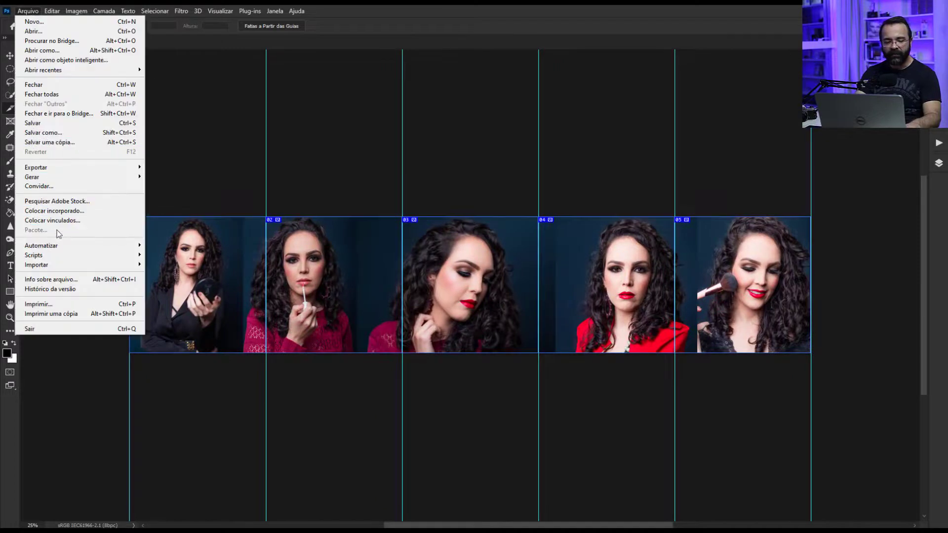
pyautogui.moveTo(78, 167)
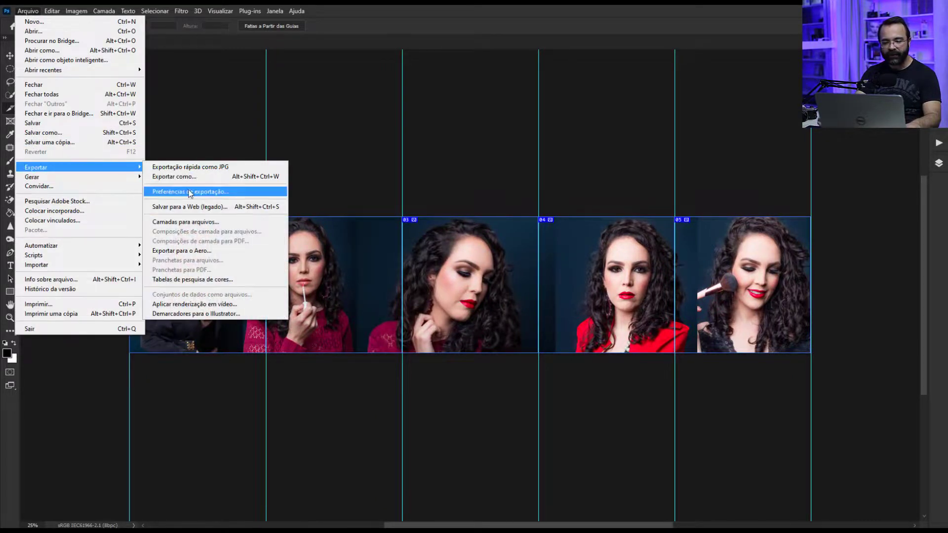
pyautogui.click(213, 207)
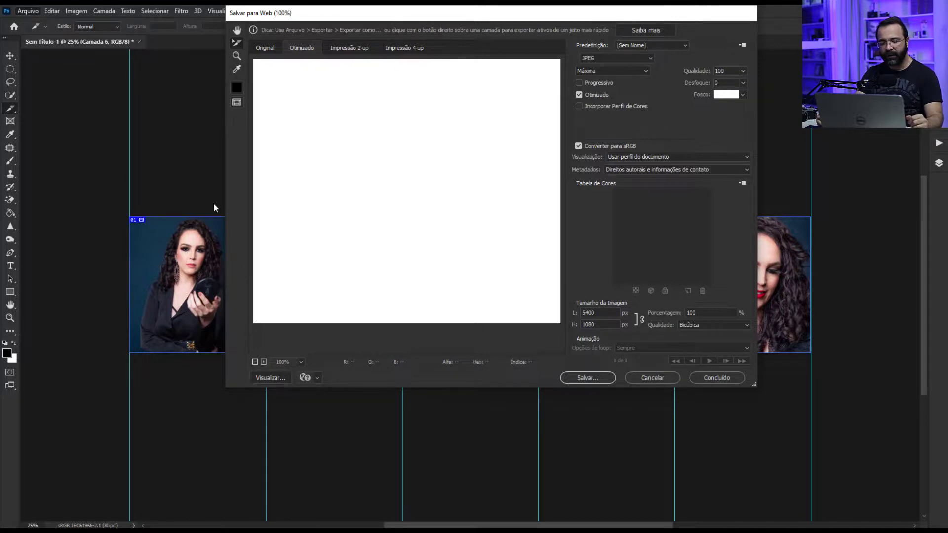
# Zoom the preview to 25%, confirm each slice uses JPEG Máxima quality 100, and start saving.
pyautogui.click(301, 362)
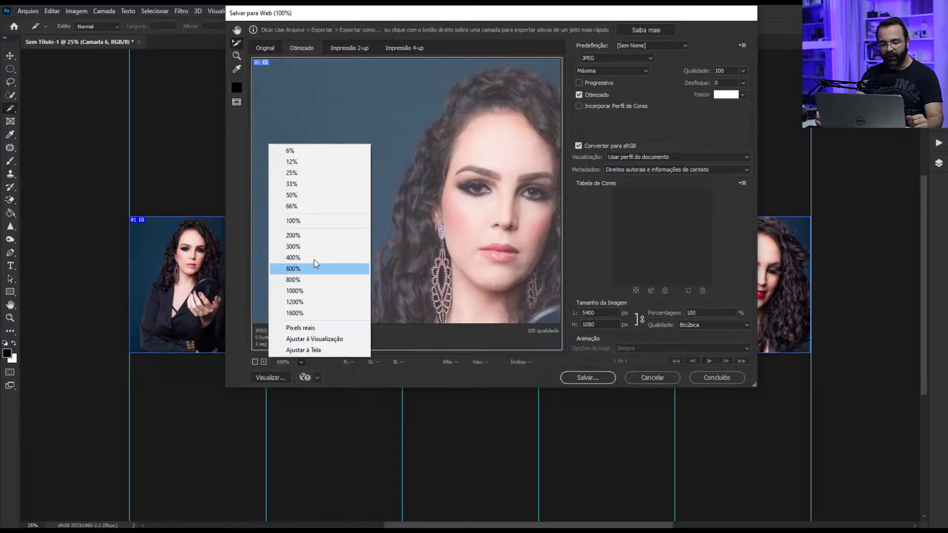
pyautogui.click(309, 171)
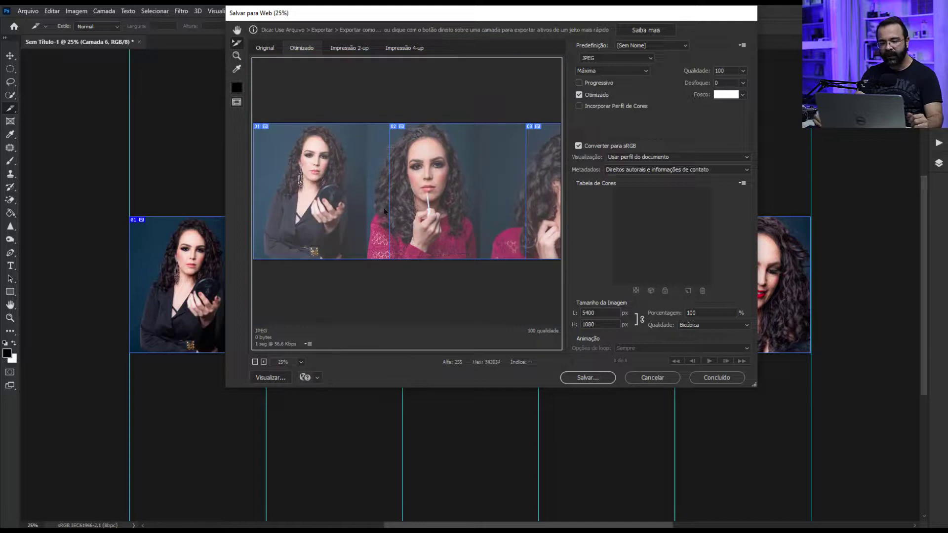
pyautogui.click(323, 190)
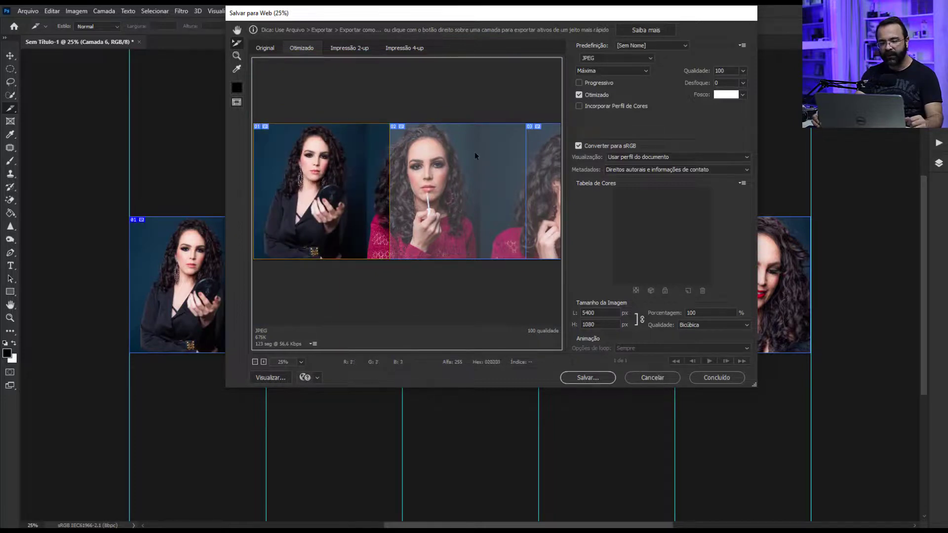
pyautogui.click(448, 172)
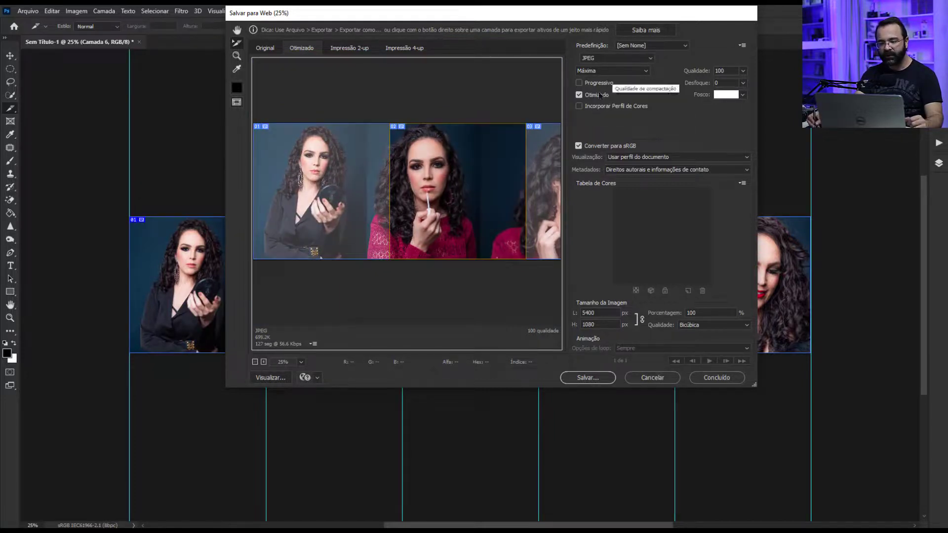
pyautogui.click(544, 194)
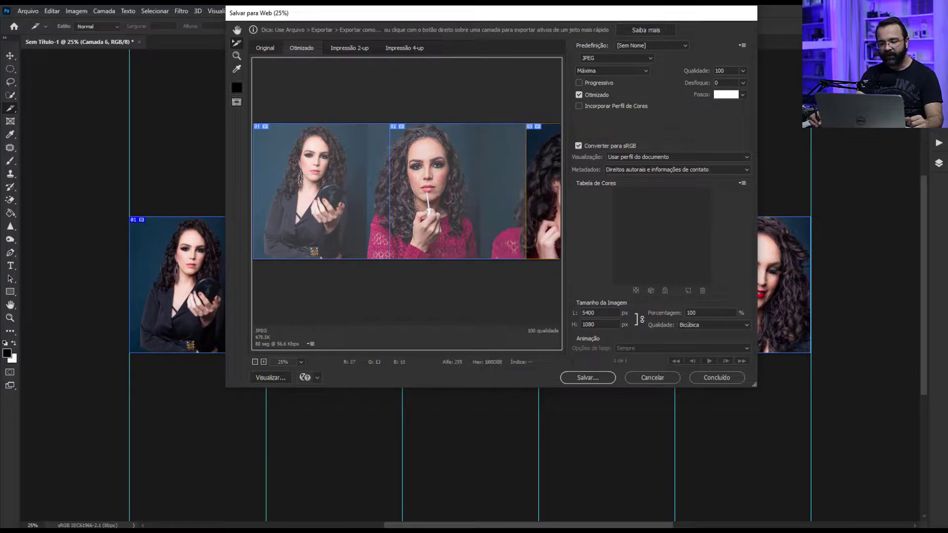
pyautogui.click(455, 216)
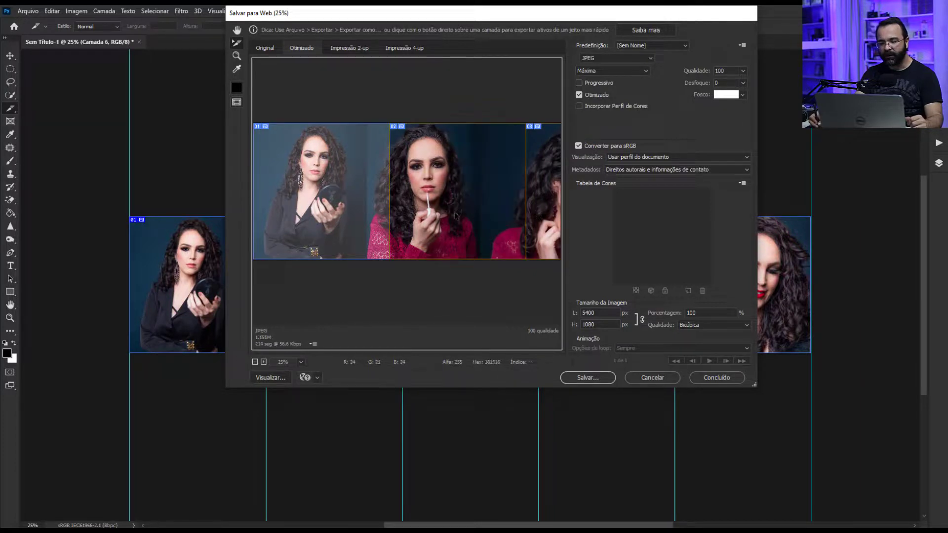
pyautogui.click(543, 212)
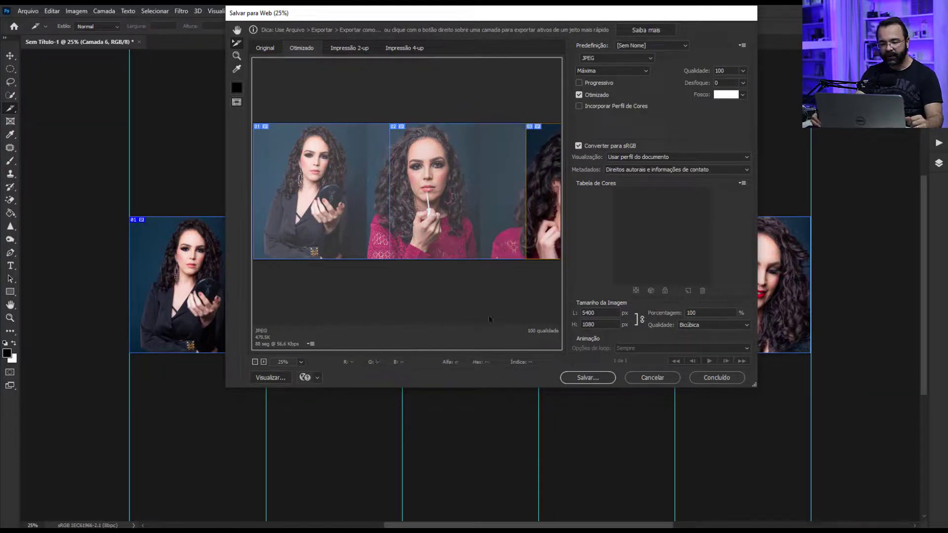
pyautogui.hotkey('ctrl', '-')
pyautogui.hotkey('ctrl', '-')
pyautogui.hotkey('ctrl', '-')
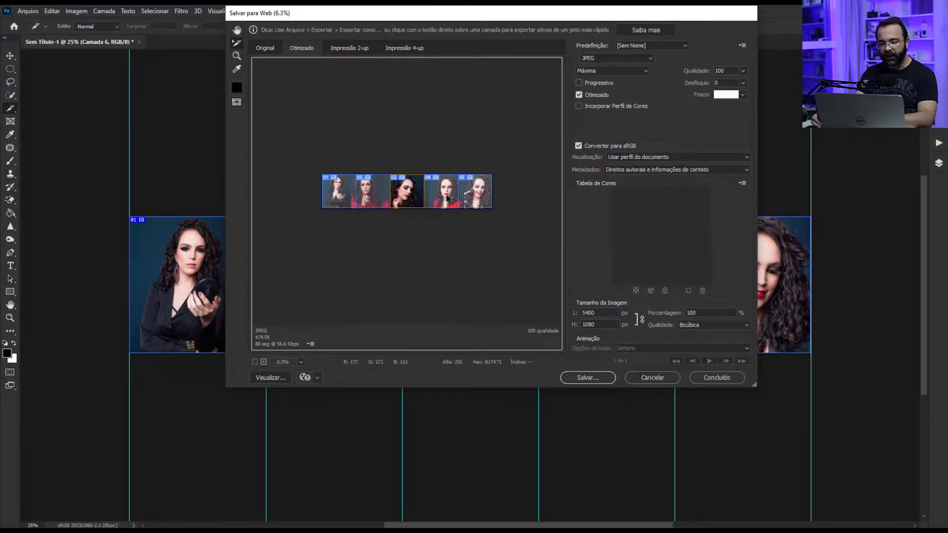
pyautogui.click(479, 195)
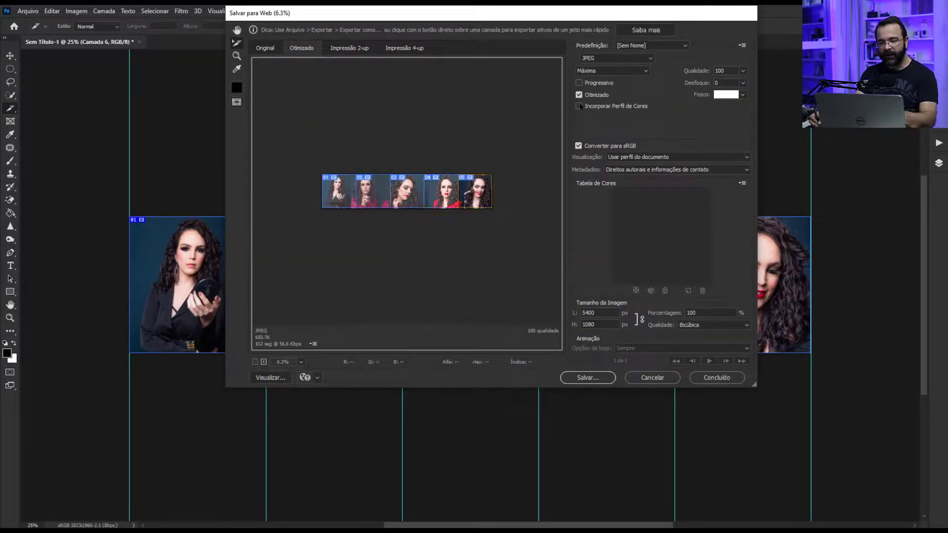
pyautogui.click(591, 379)
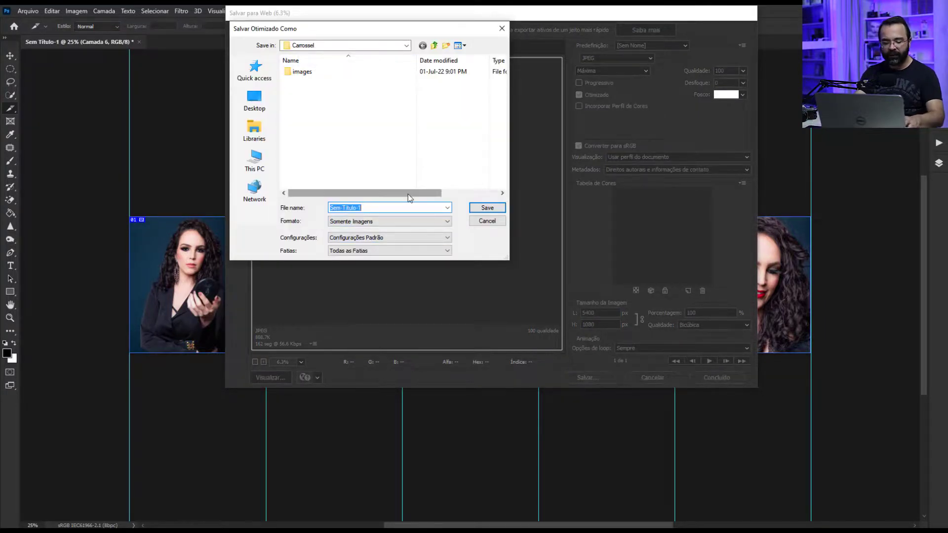
# Save all slices as JPEG images named 'raquel' in the Carrossel folder.
pyautogui.write('raquel')
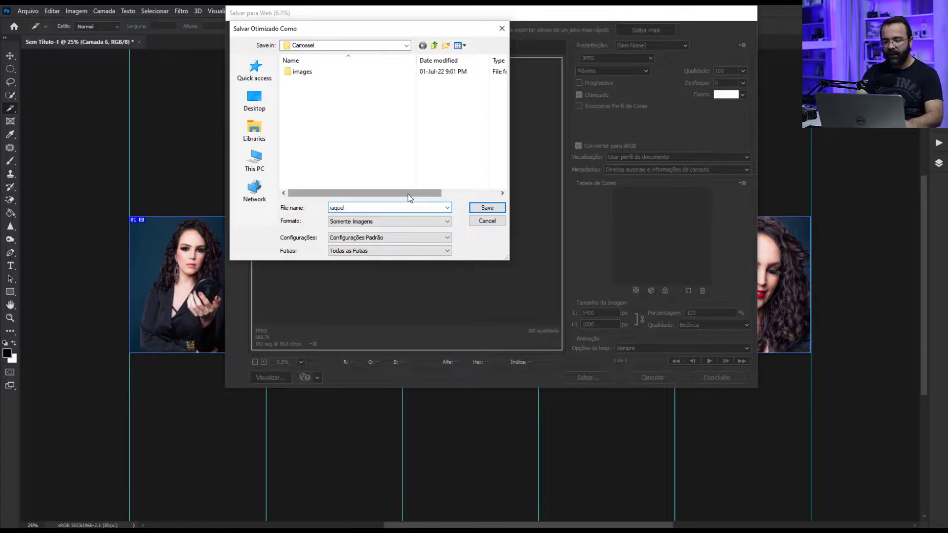
pyautogui.press('Return')
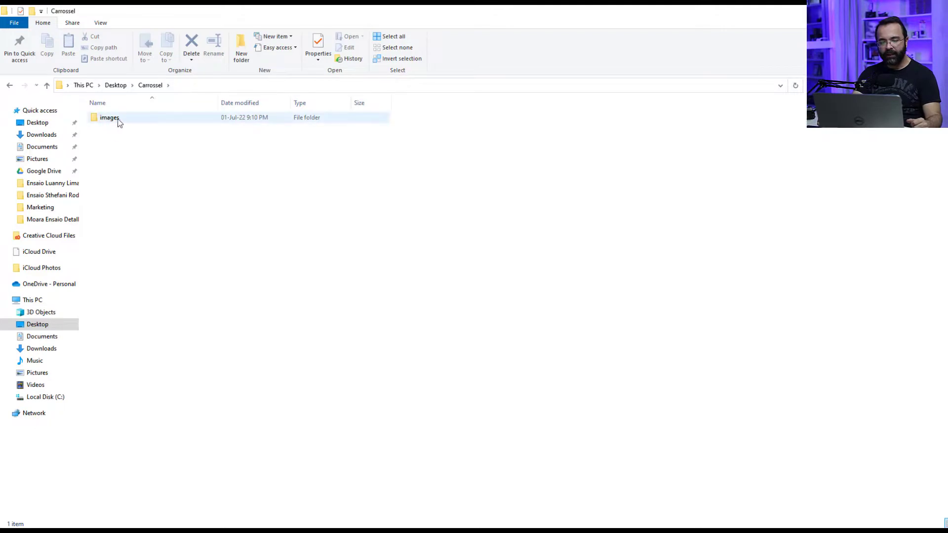
# Open the images folder inside Desktop > Carrossel.
pyautogui.moveTo(109, 118)
pyautogui.doubleClick(123, 119)
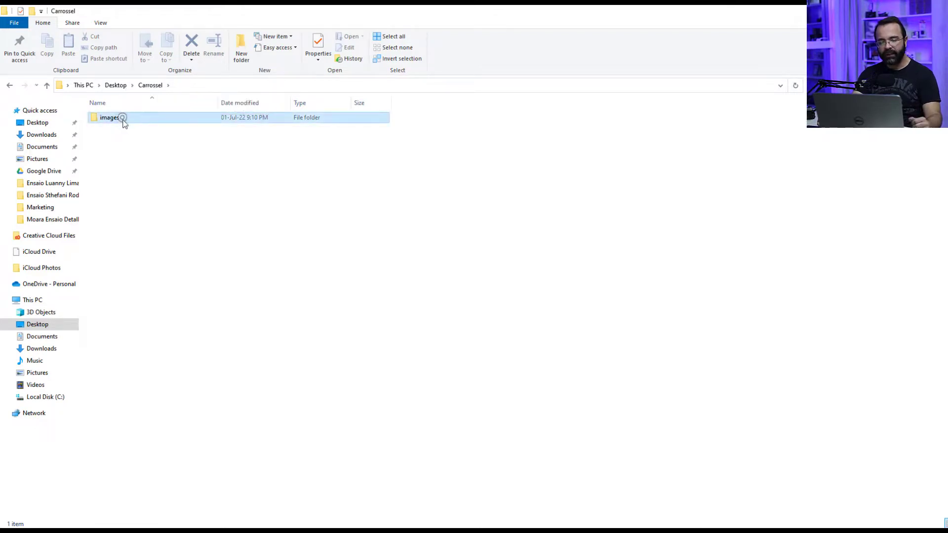